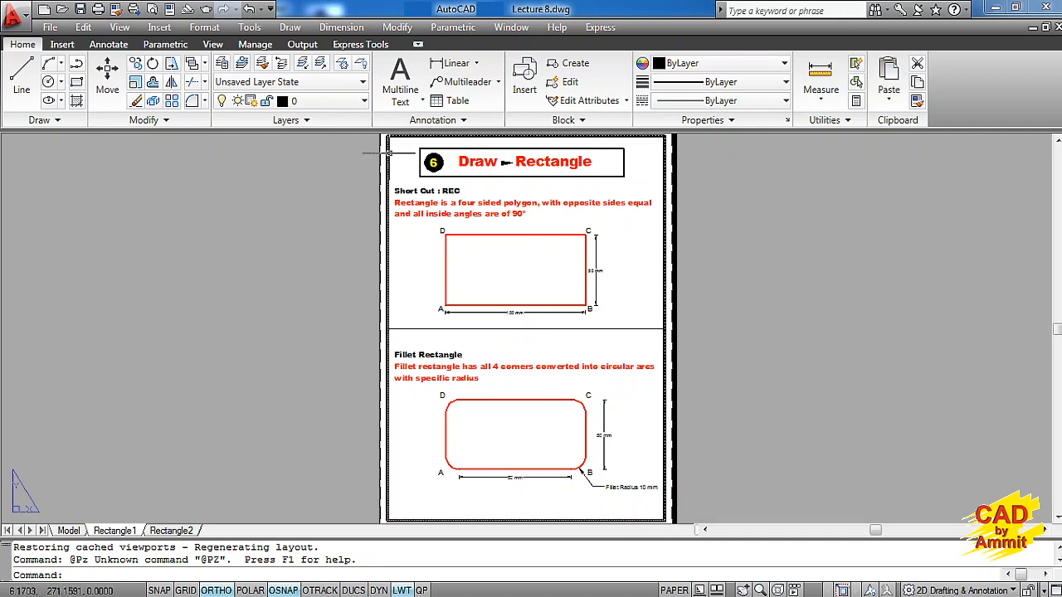
Examine the basic rectangle definition and its dimensioned example on the Rectangle1 layout
key(Escape)
text(z)
key(Return)
click(386, 141)
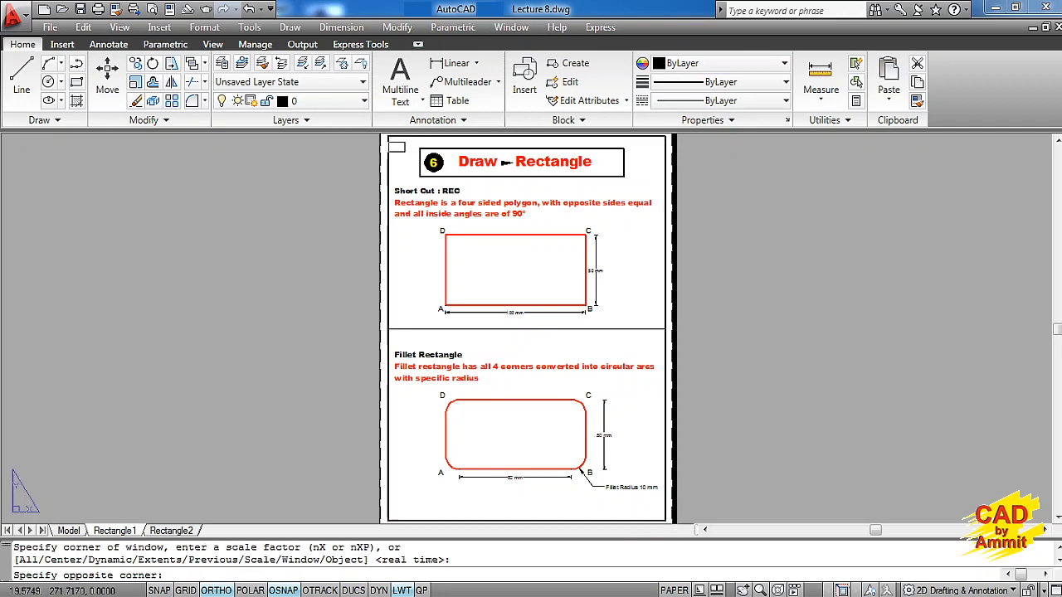
click(661, 327)
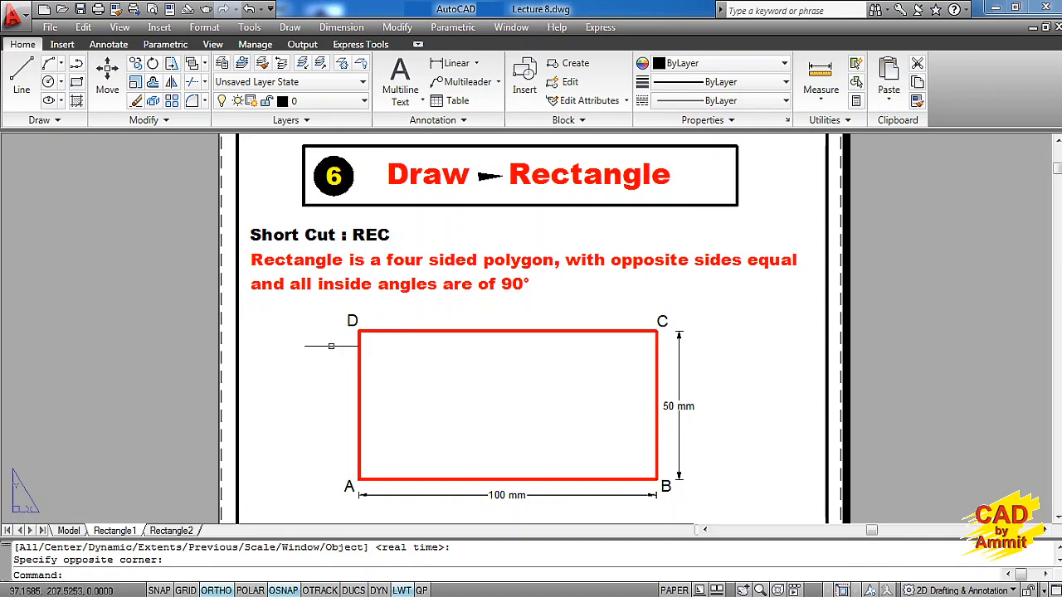
middle_drag(296, 360, 329, 315)
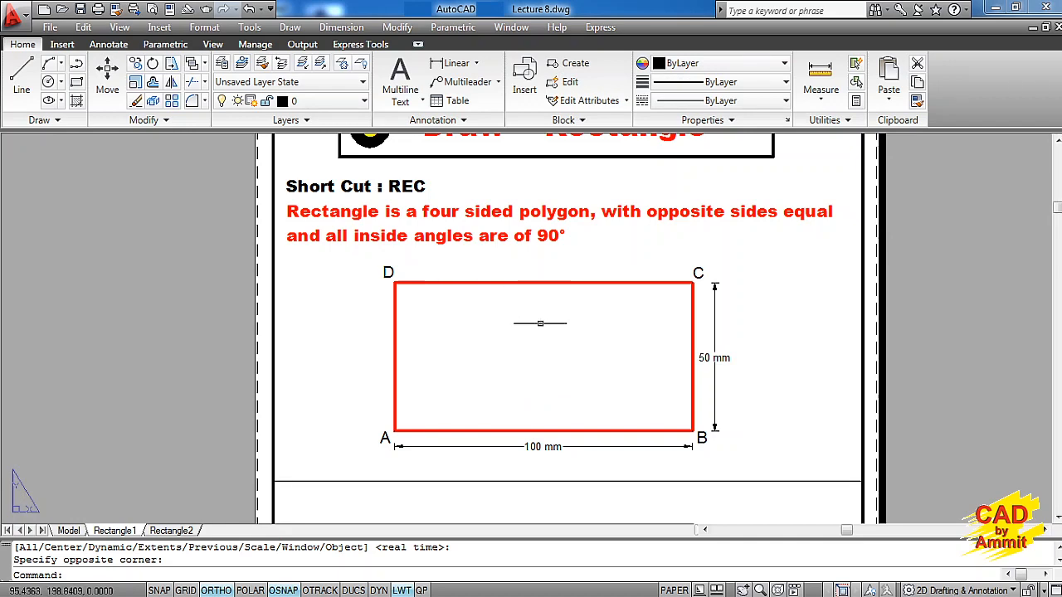
middle_drag(542, 324, 543, 257)
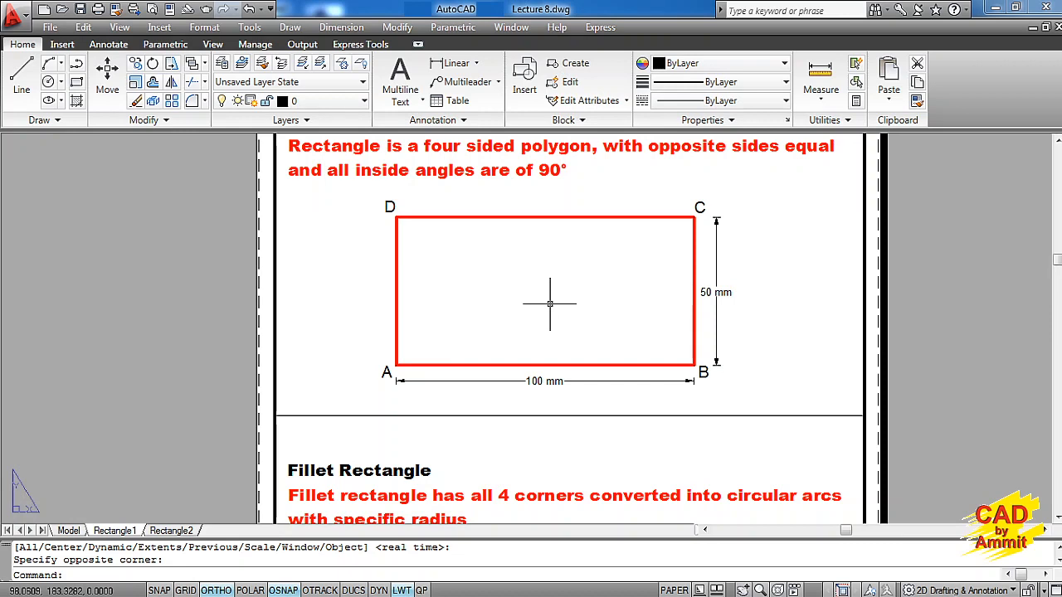
click(69, 531)
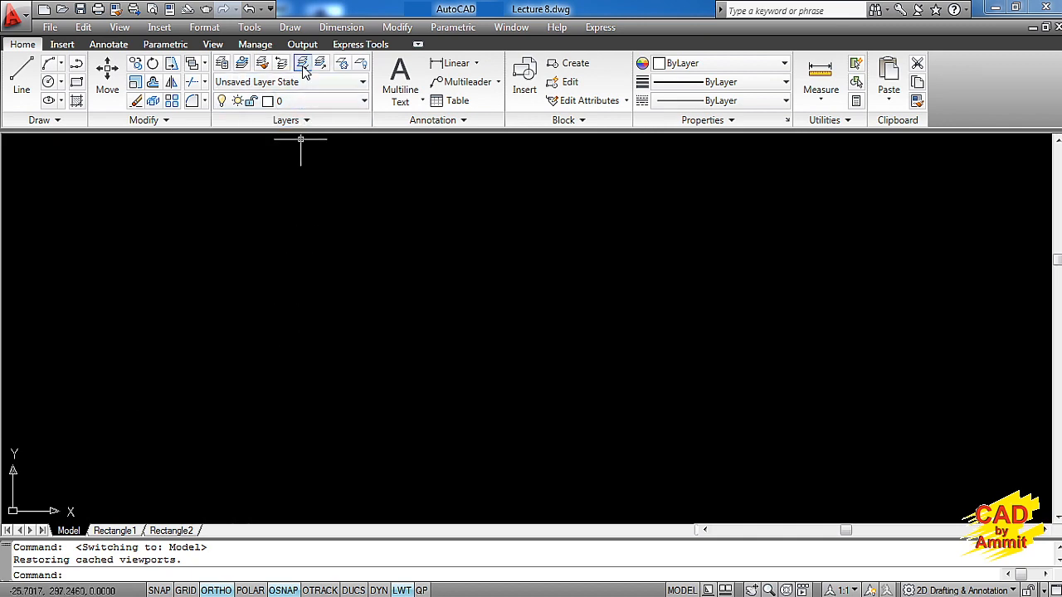
click(290, 27)
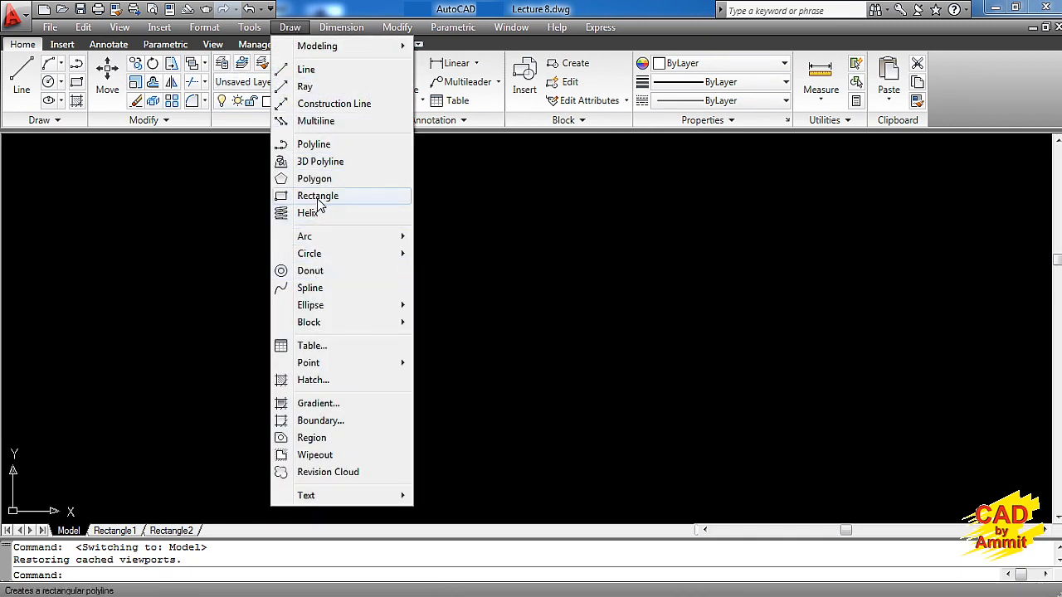
click(228, 204)
click(225, 207)
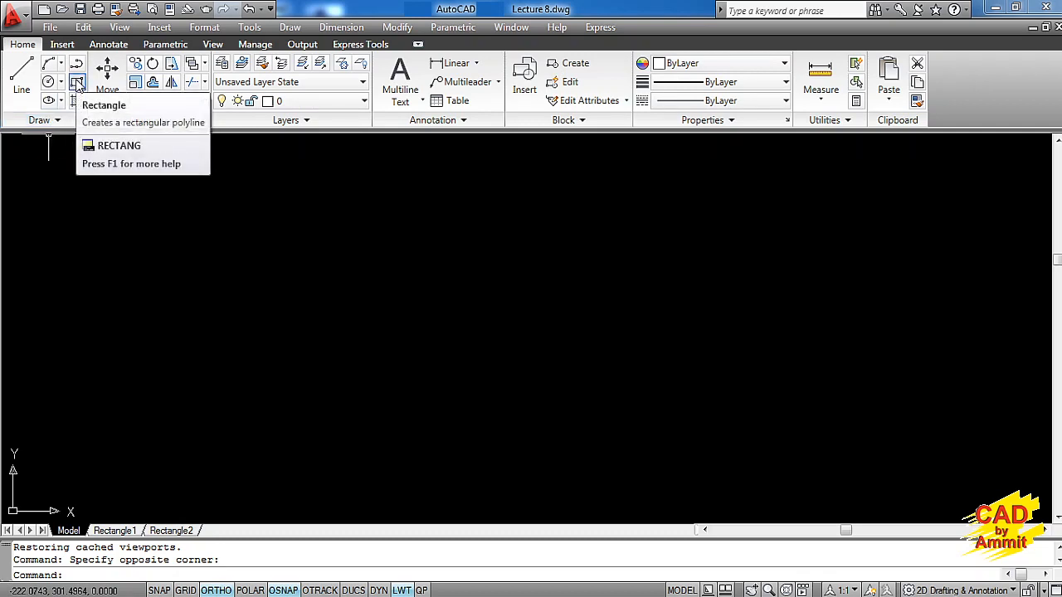
click(78, 85)
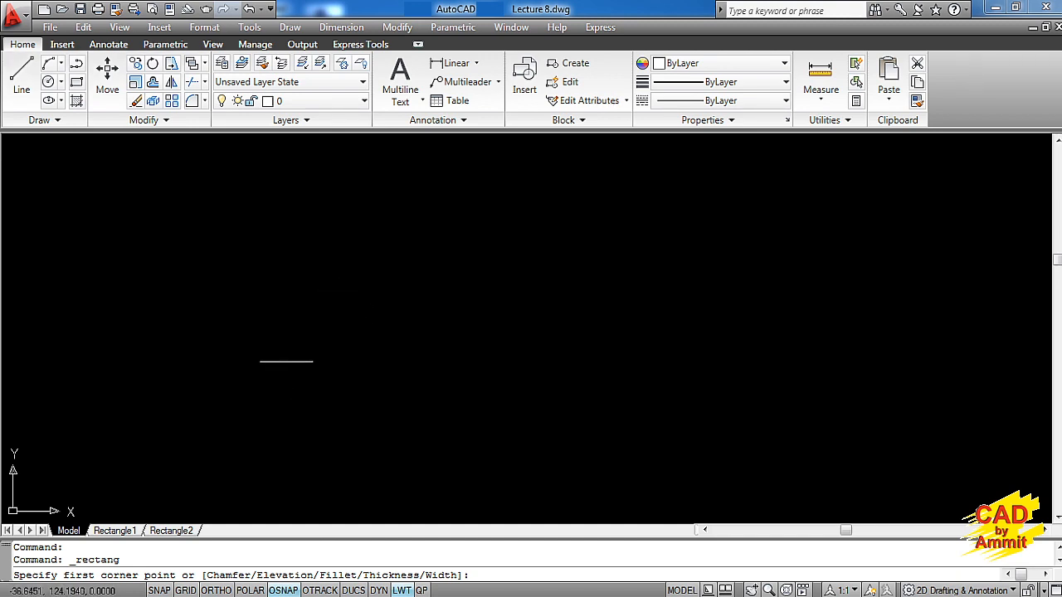
click(281, 362)
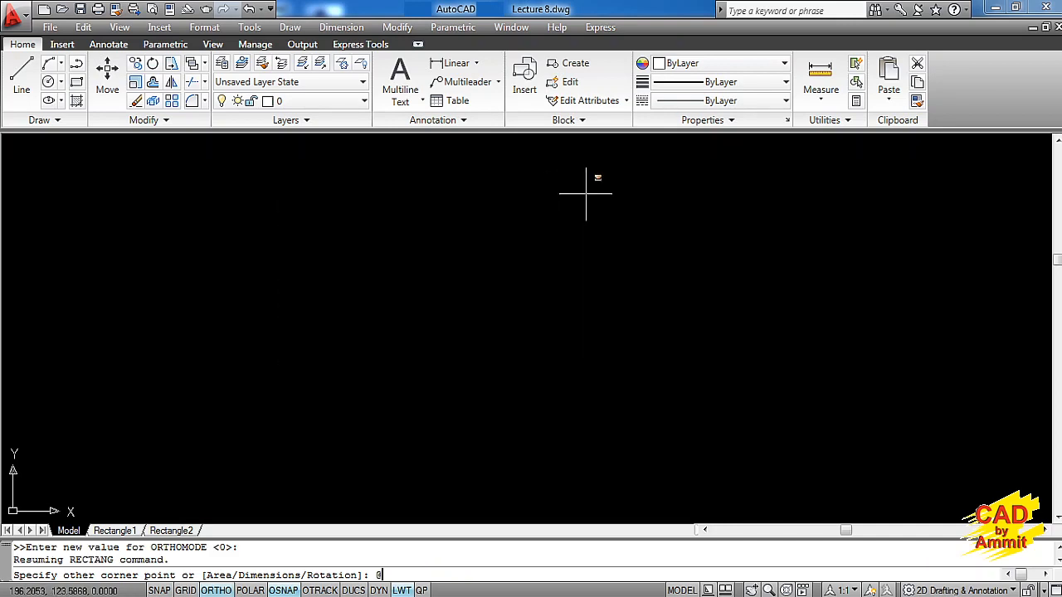
text(@100,)
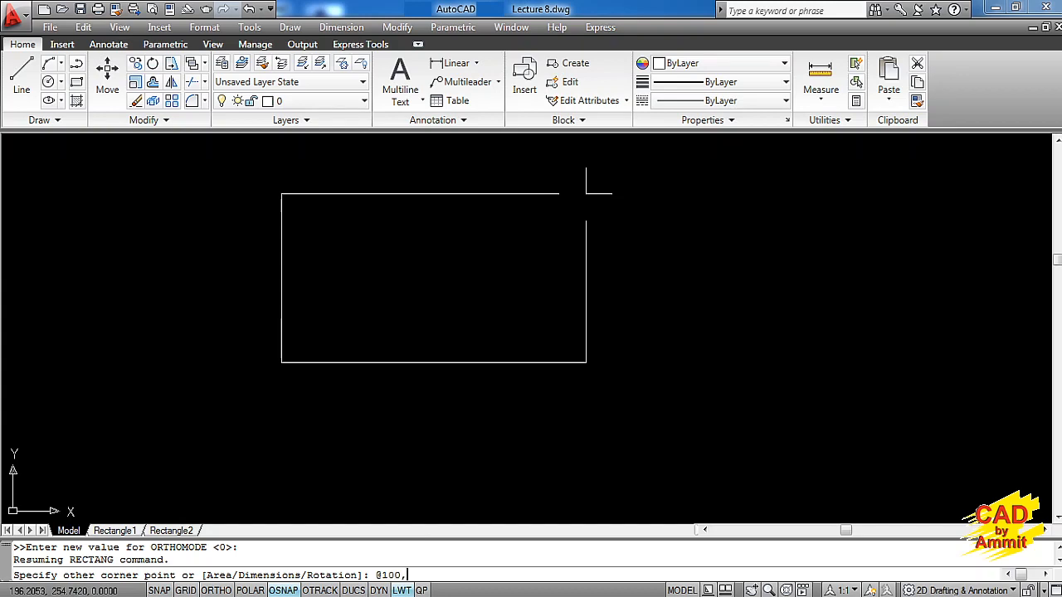
text(50)
key(Return)
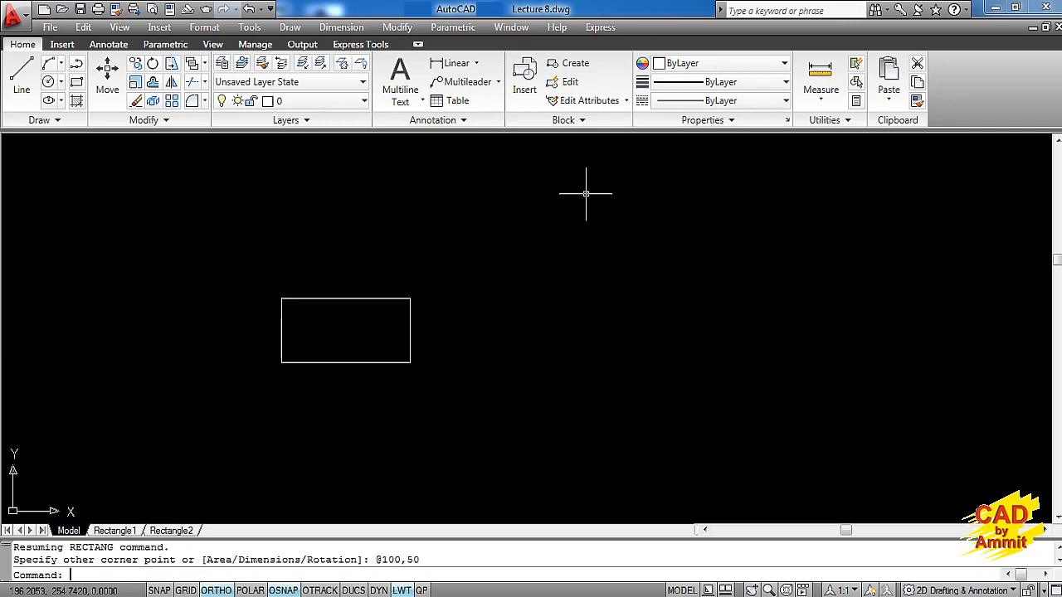
Measure the lengths of the rectangle's bottom edge and right edge with the distance command
middle_drag(367, 311, 379, 220)
scroll(348, 219, up, 3)
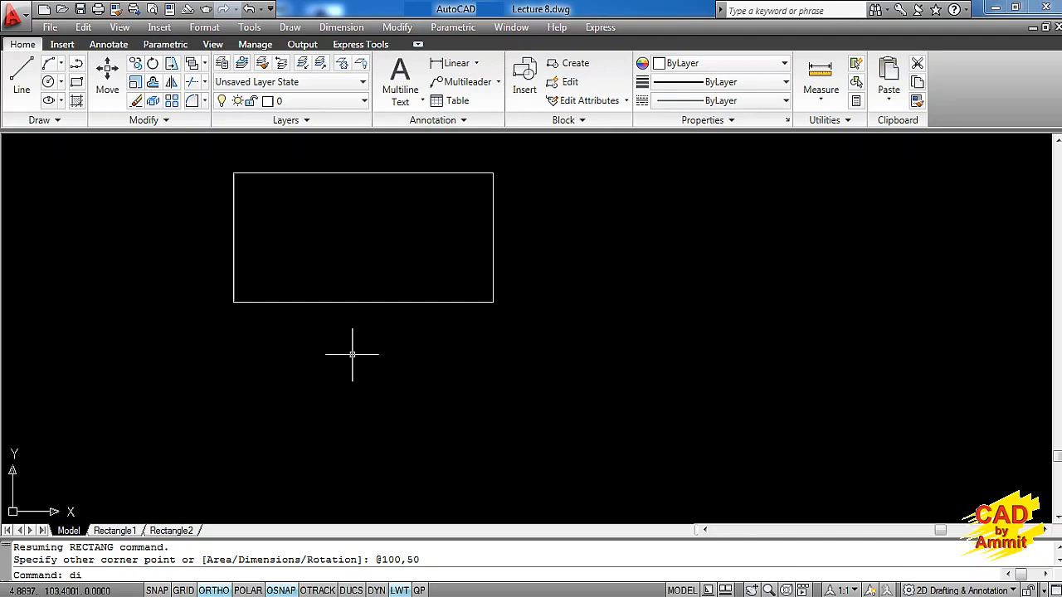
key(Return)
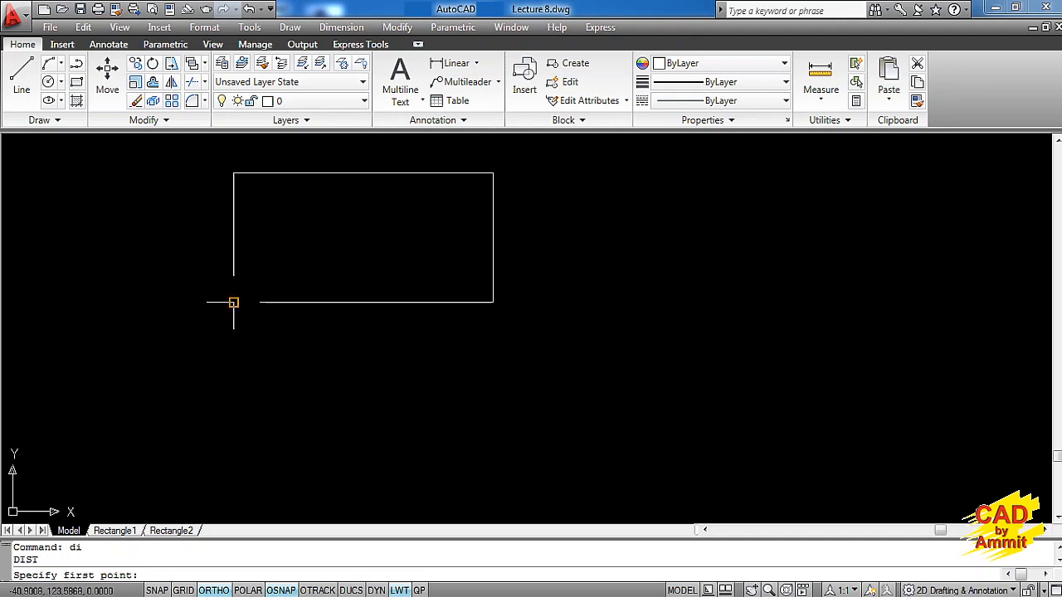
click(280, 590)
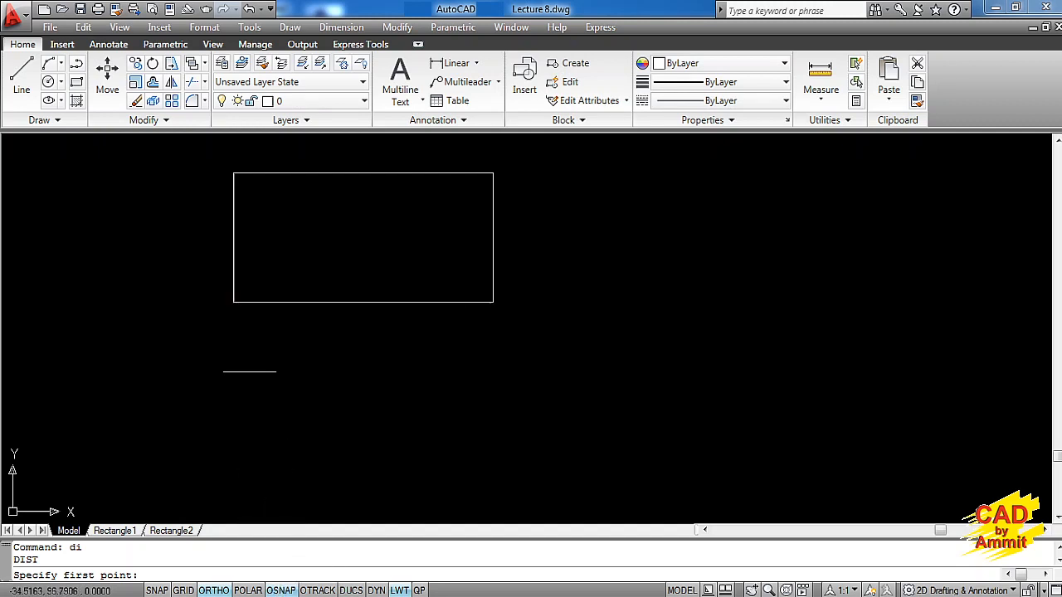
click(233, 303)
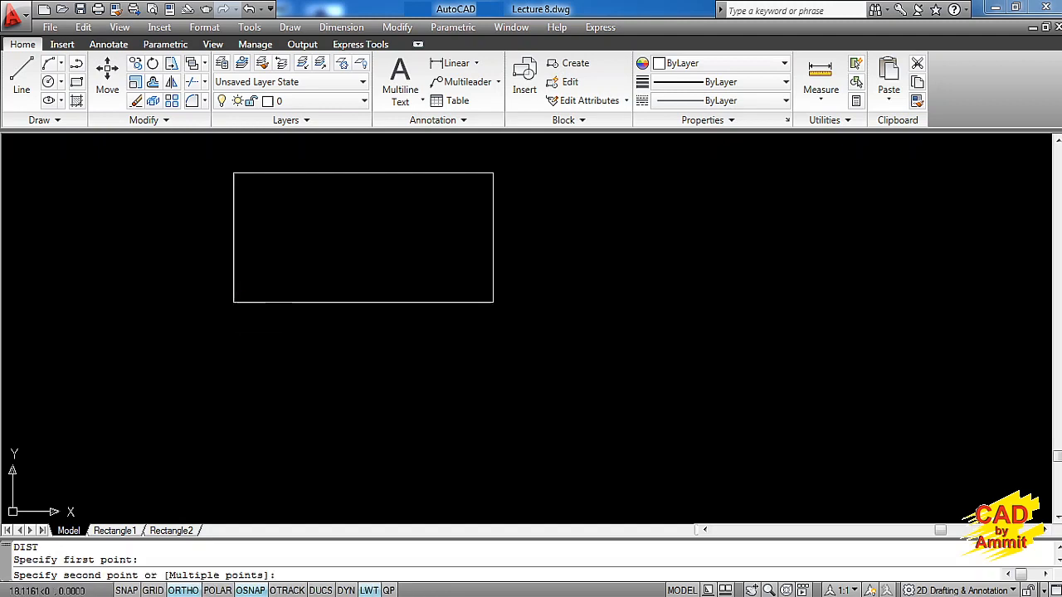
click(492, 302)
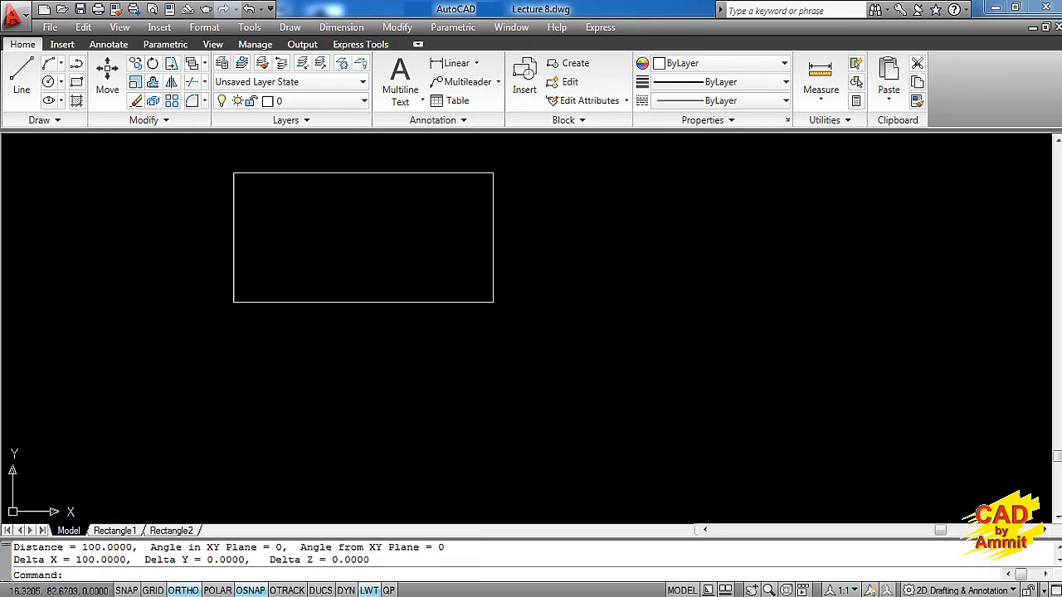
key(Return)
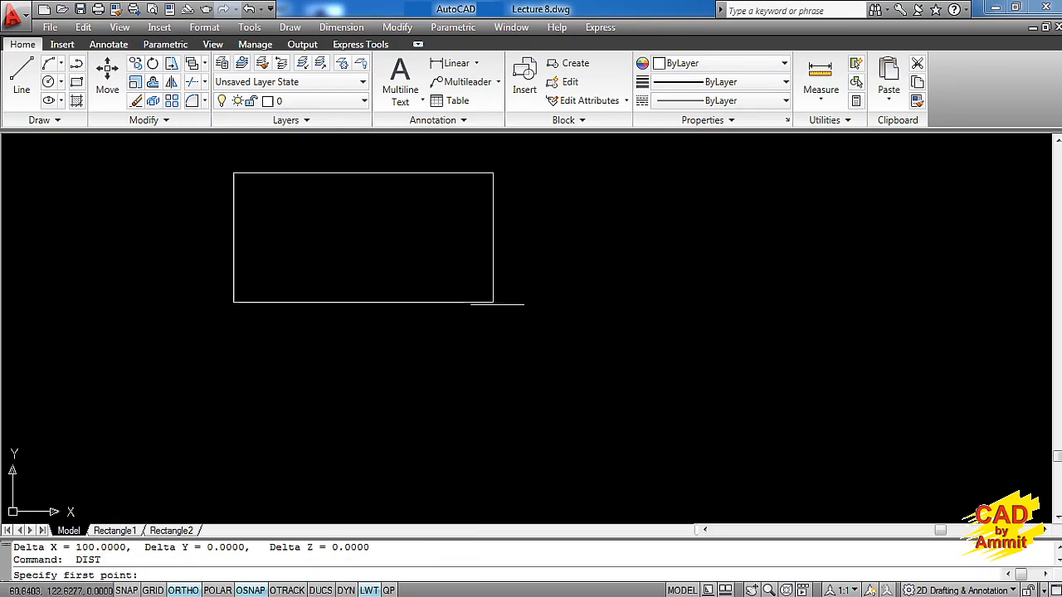
click(492, 302)
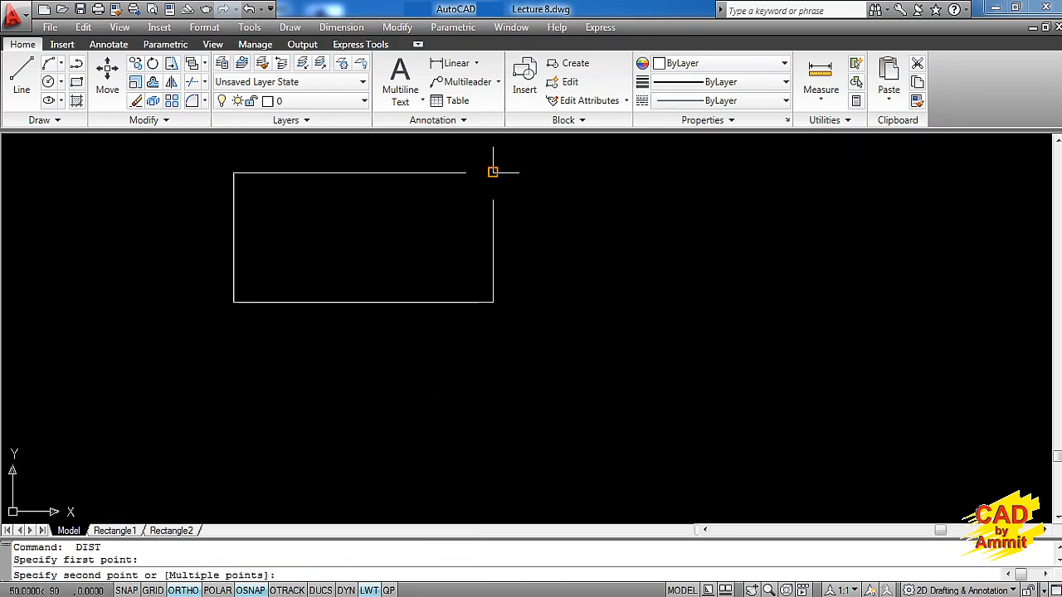
click(492, 173)
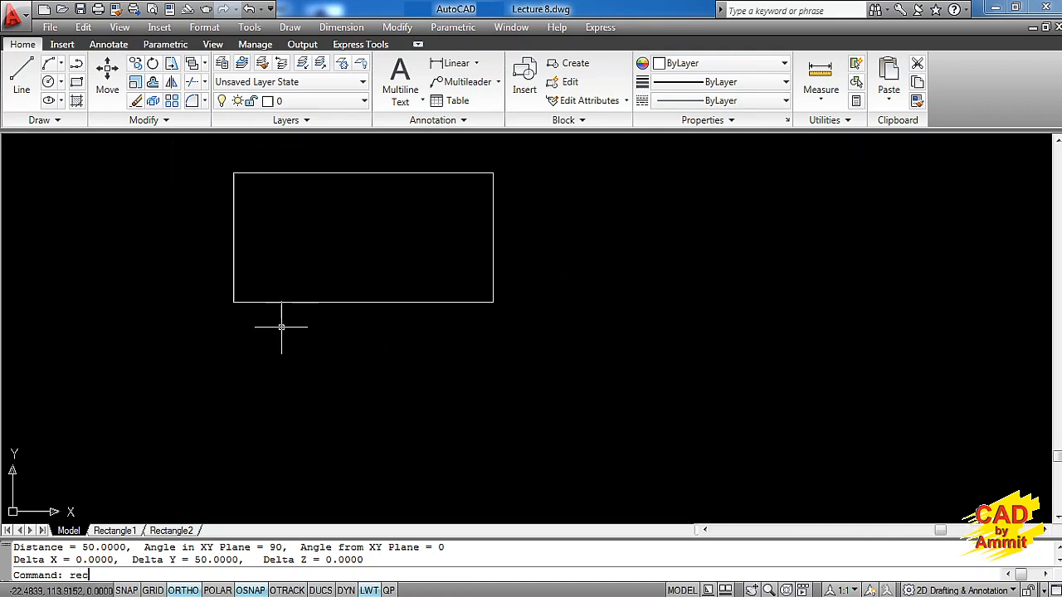
Examine the fillet rectangle definition and its dimensioned example on the Rectangle1 layout
key(Return)
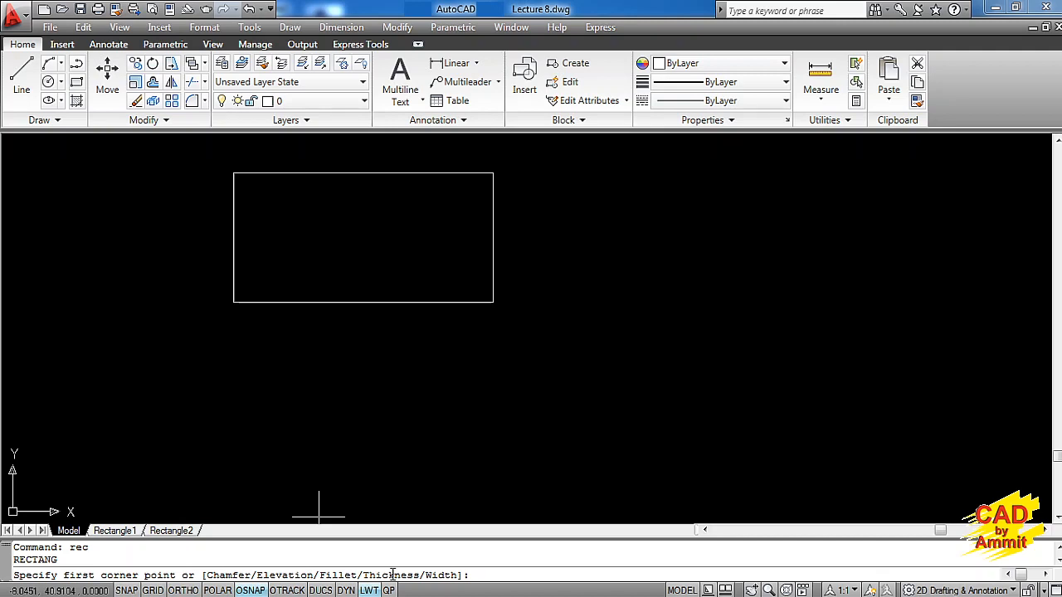
click(116, 531)
scroll(434, 384, up, 4)
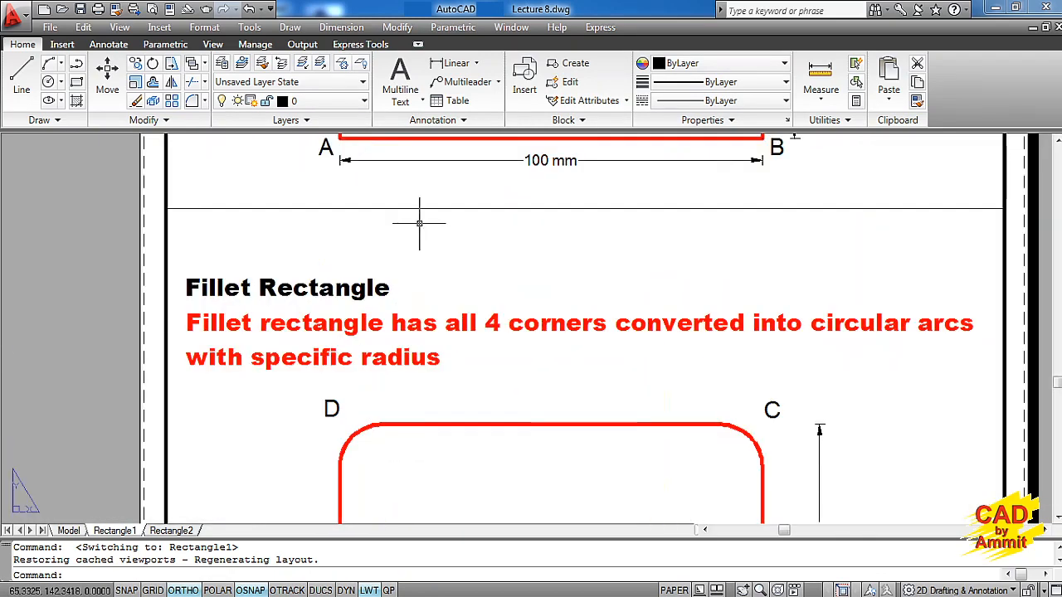
middle_drag(510, 375, 498, 252)
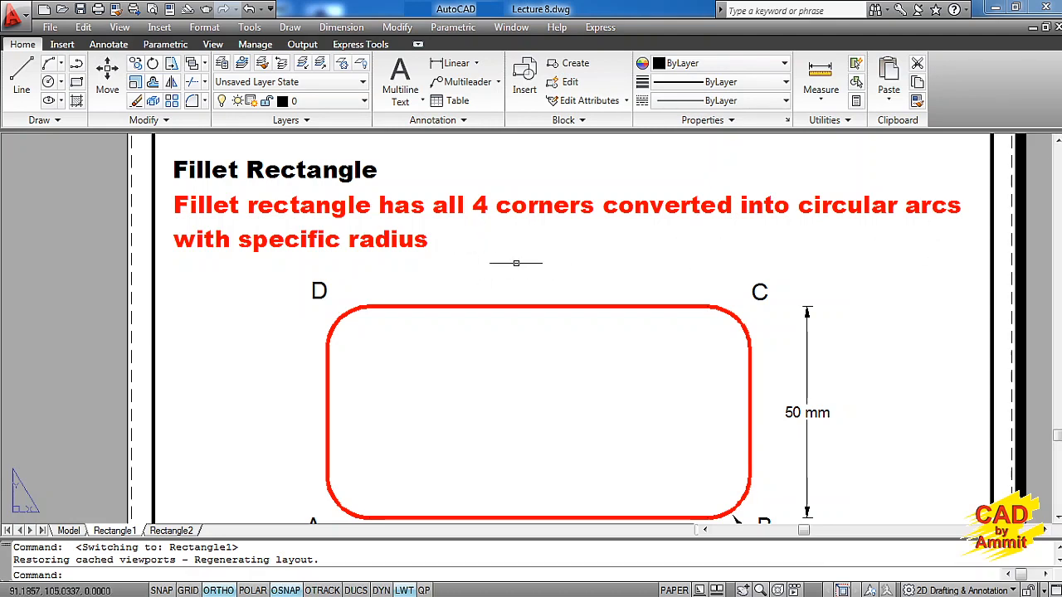
scroll(502, 270, down, 2)
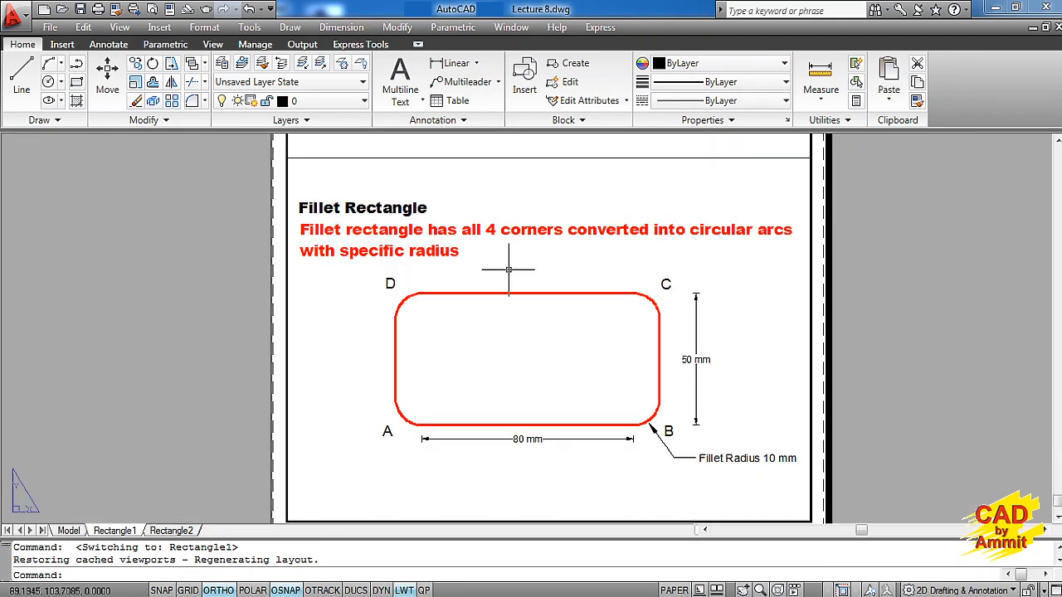
middle_drag(513, 287, 515, 269)
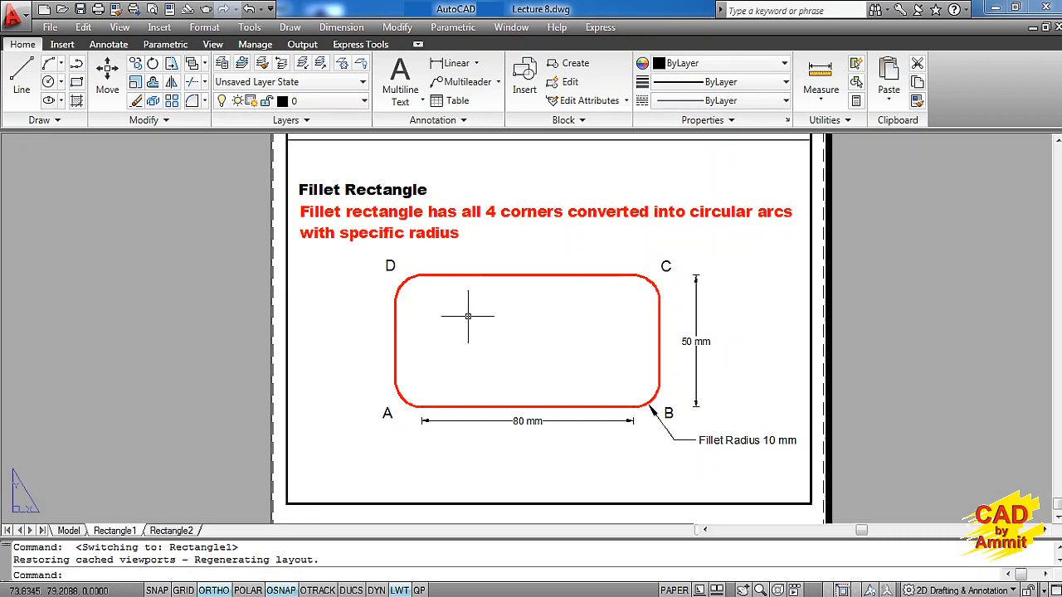
click(68, 531)
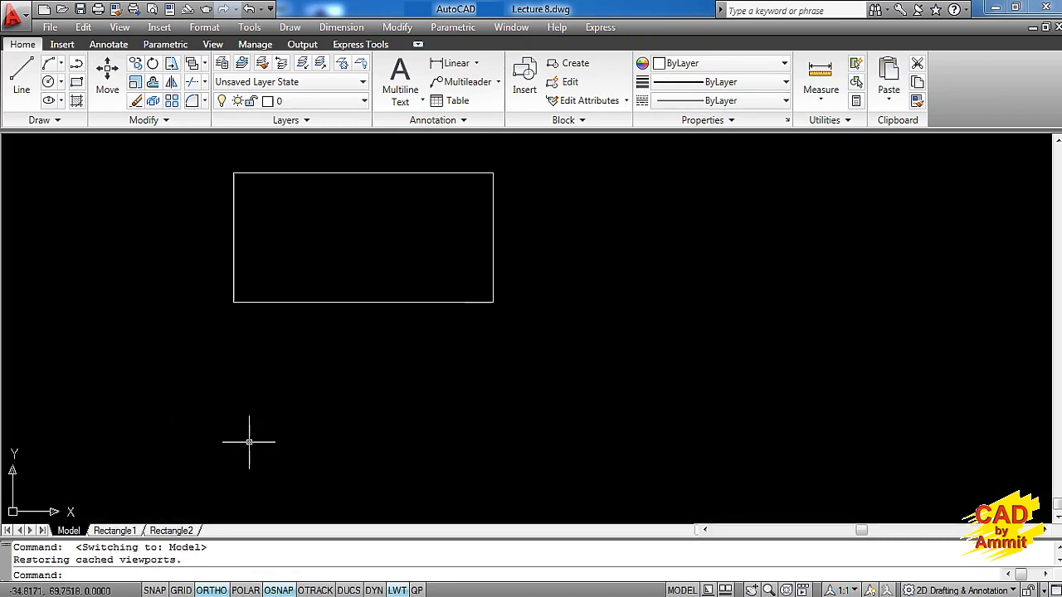
text(rec)
key(Return)
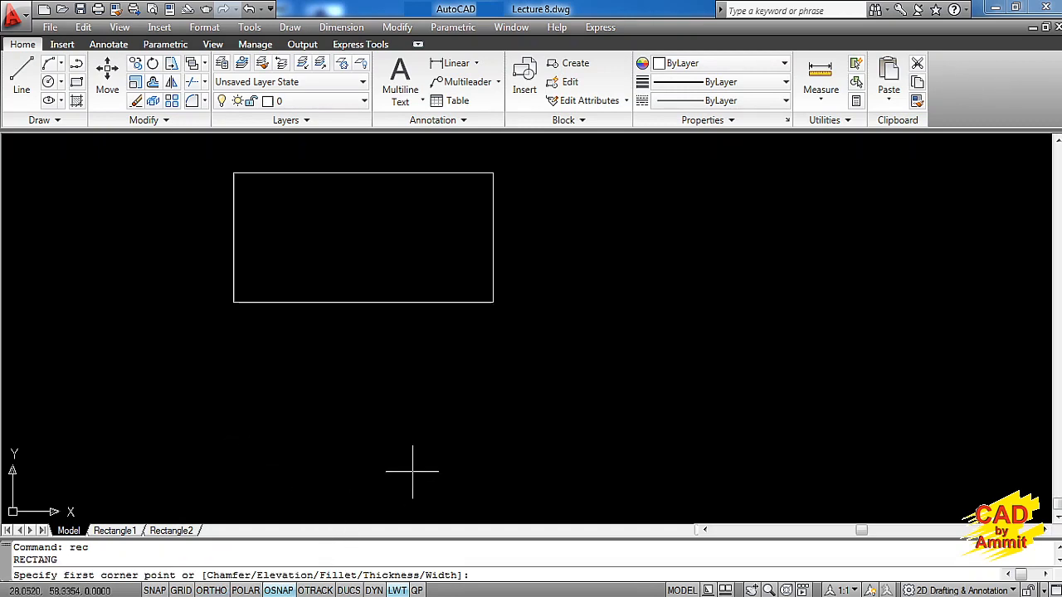
text(f)
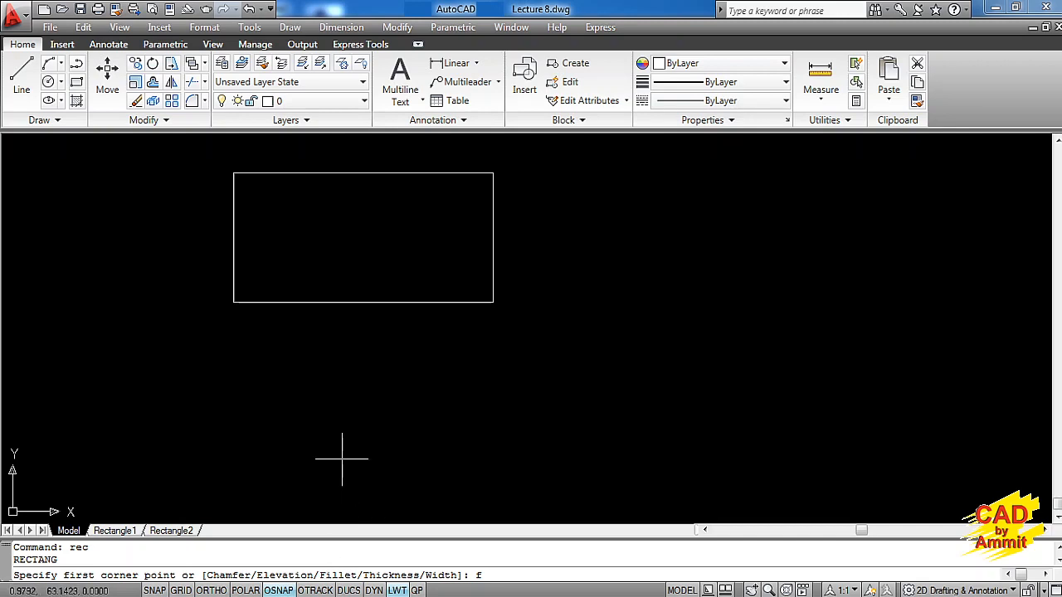
key(Return)
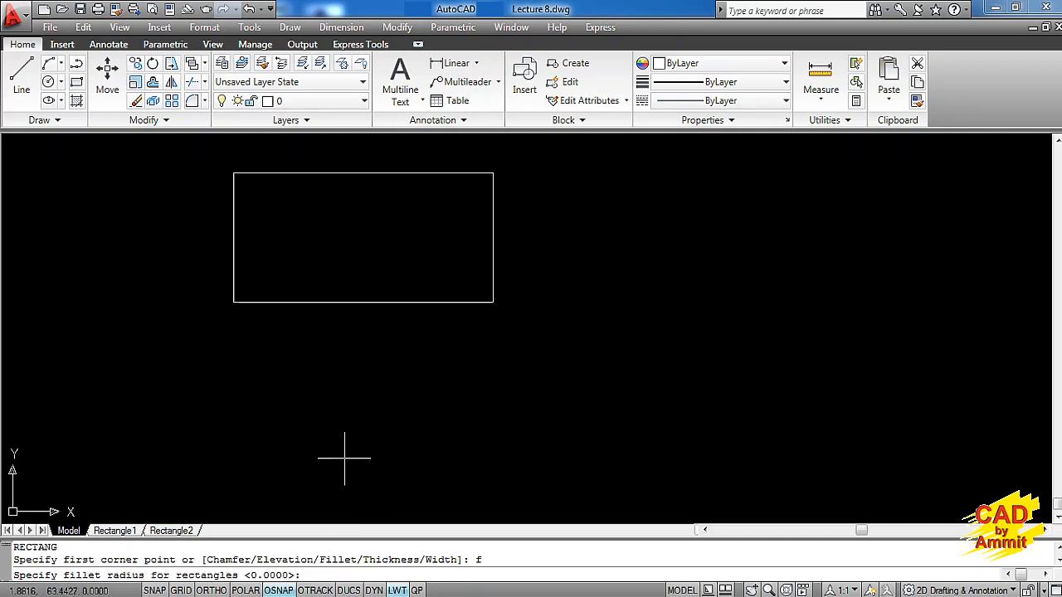
text(10)
key(Return)
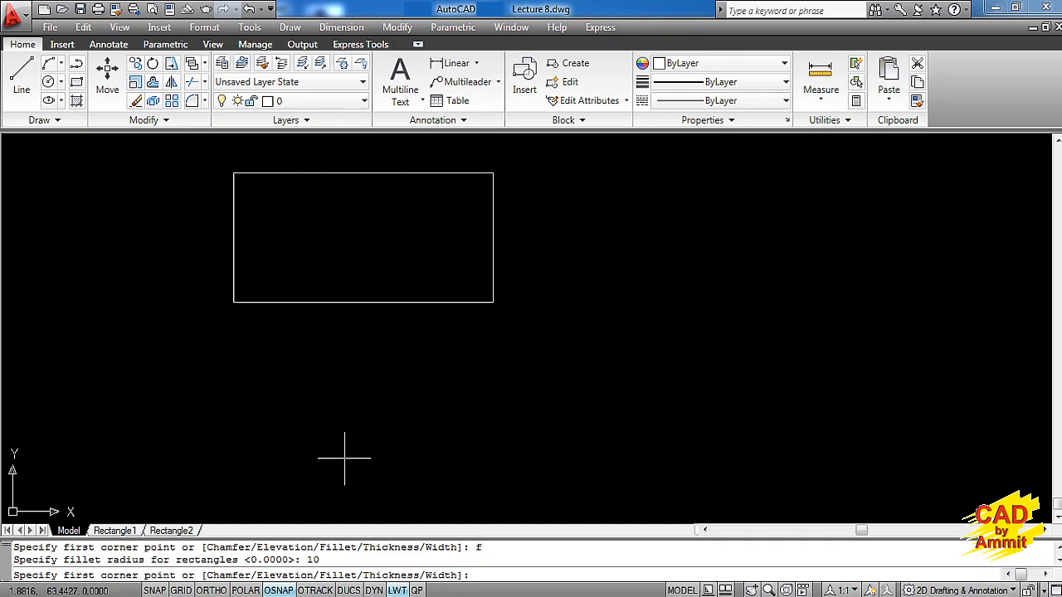
click(232, 477)
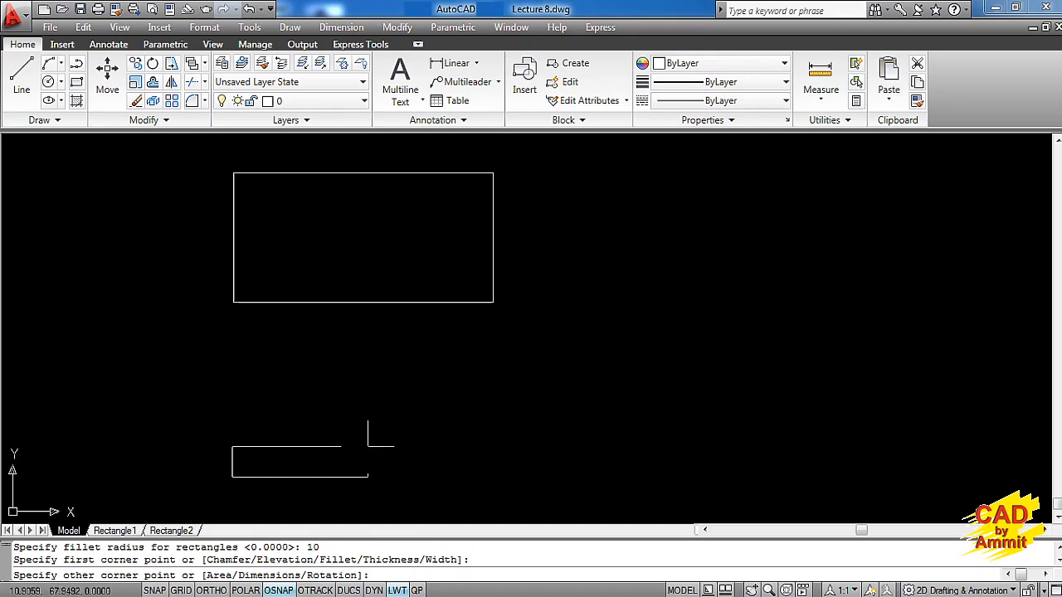
text(@)
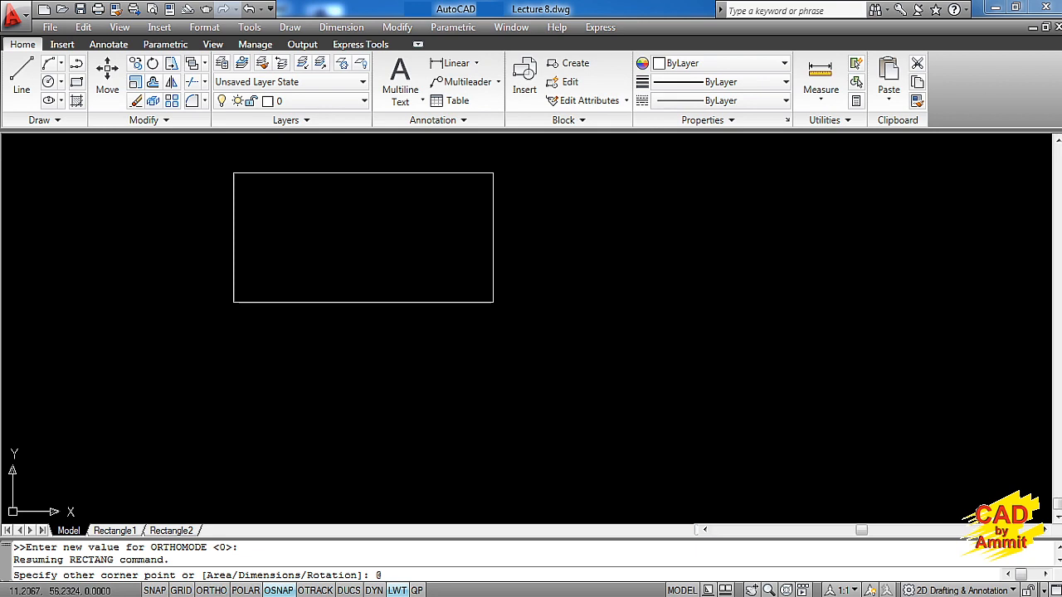
text(100,)
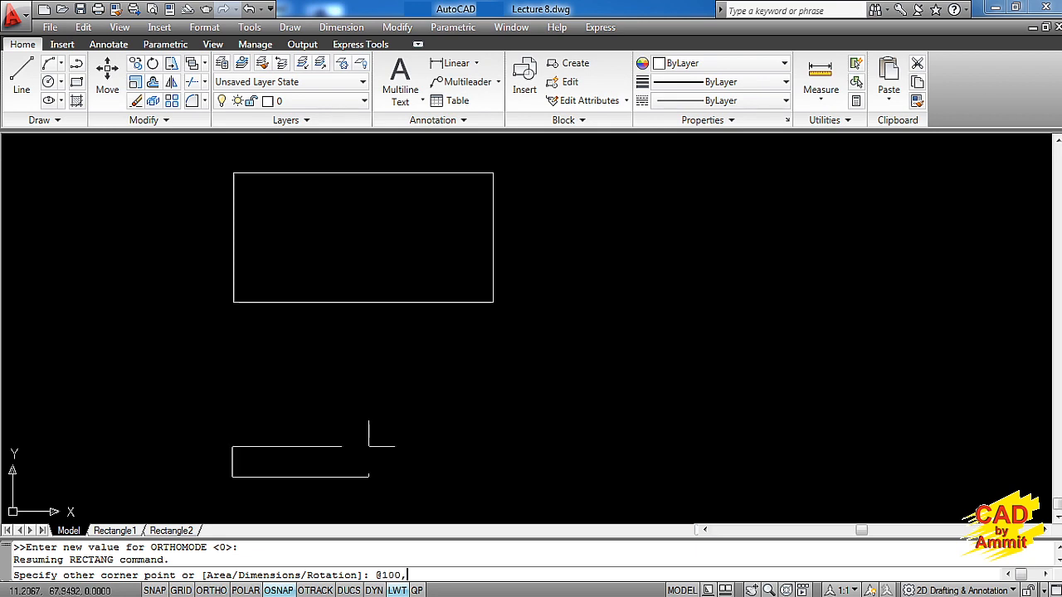
text(50)
key(Return)
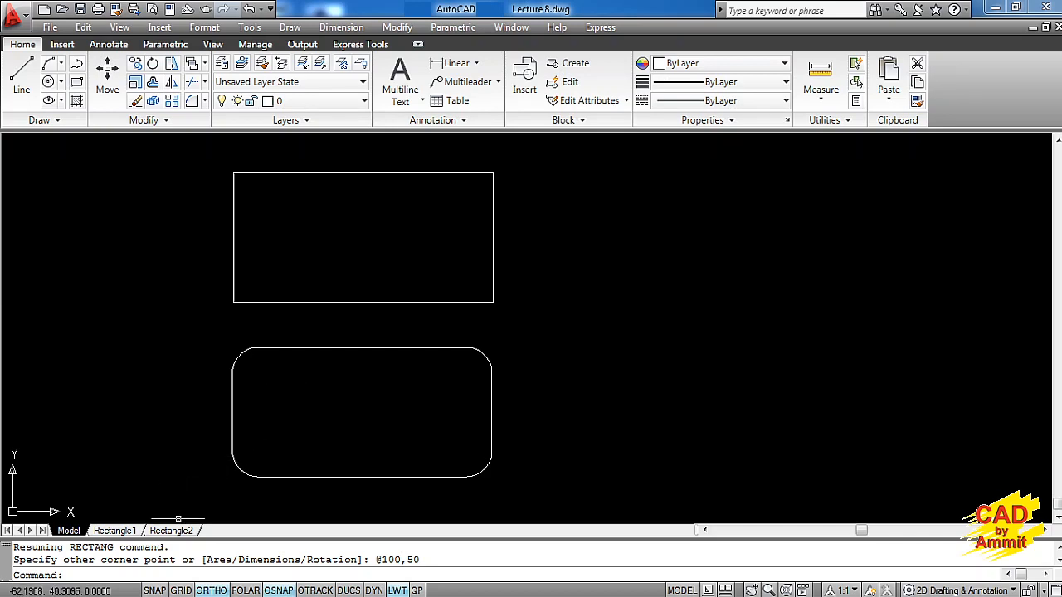
Examine the chamfer rectangle definition and its dimensioned example on the Rectangle2 layout
click(182, 531)
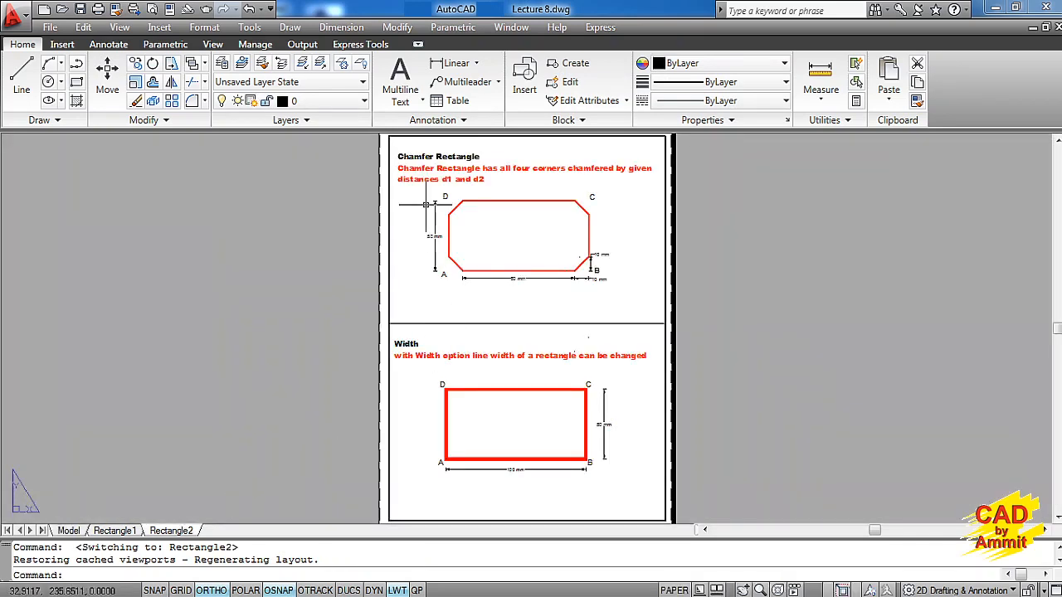
text(z)
key(Return)
click(393, 145)
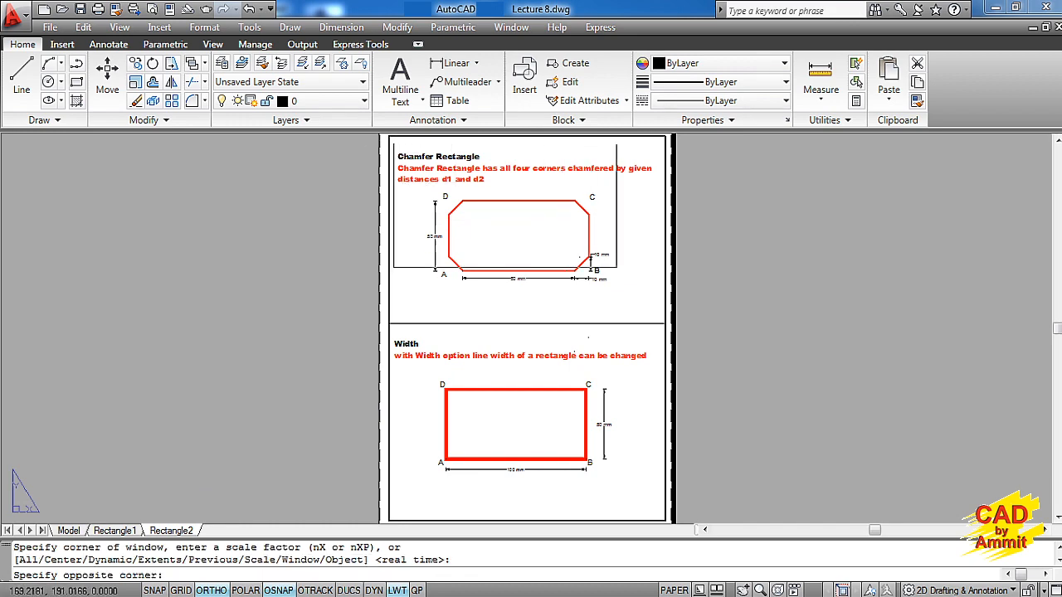
click(660, 306)
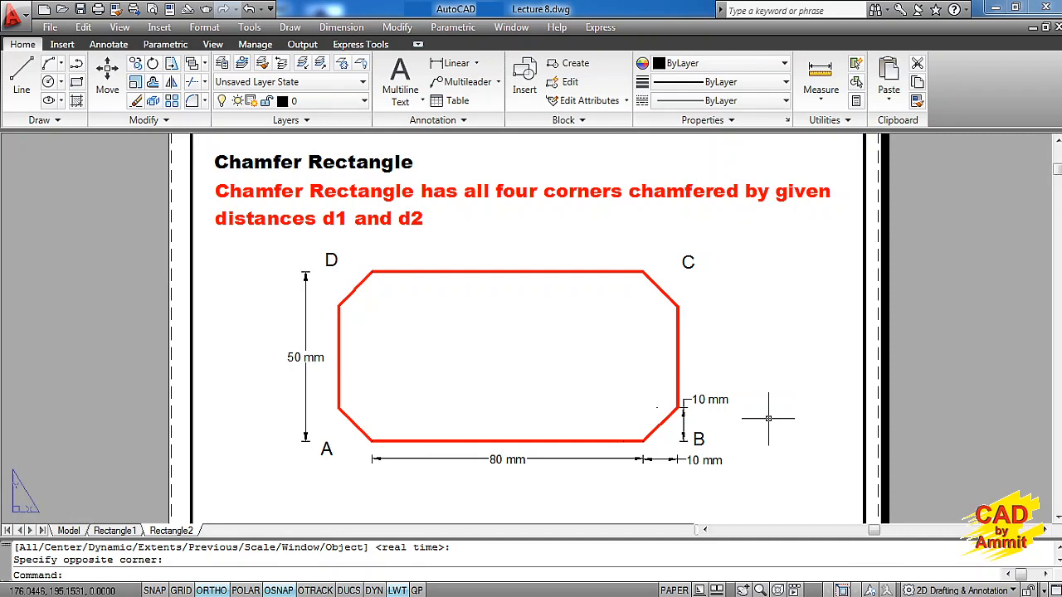
click(69, 531)
text(r)
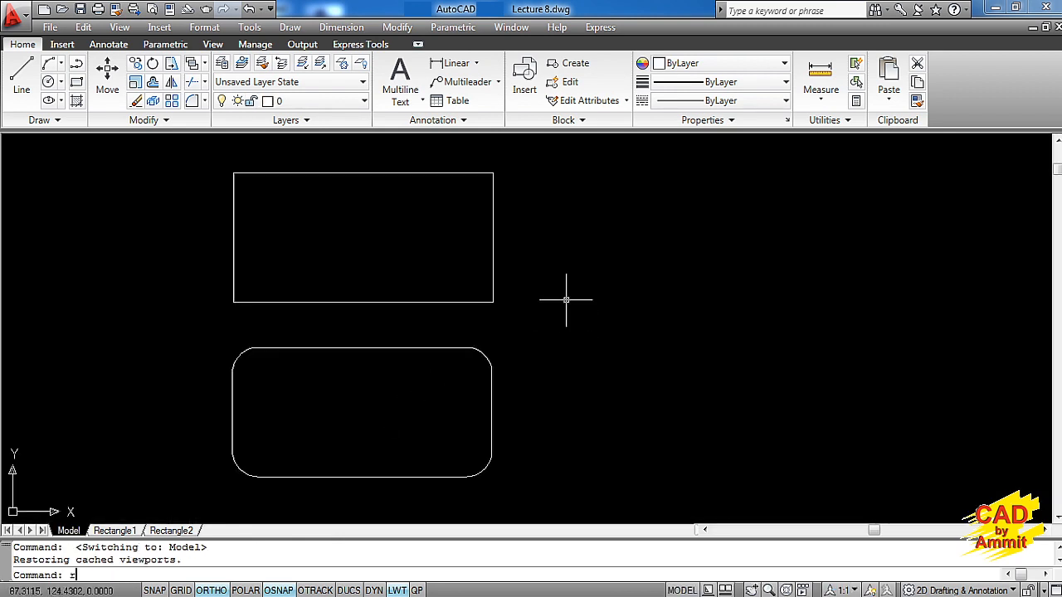
text(ec)
key(Return)
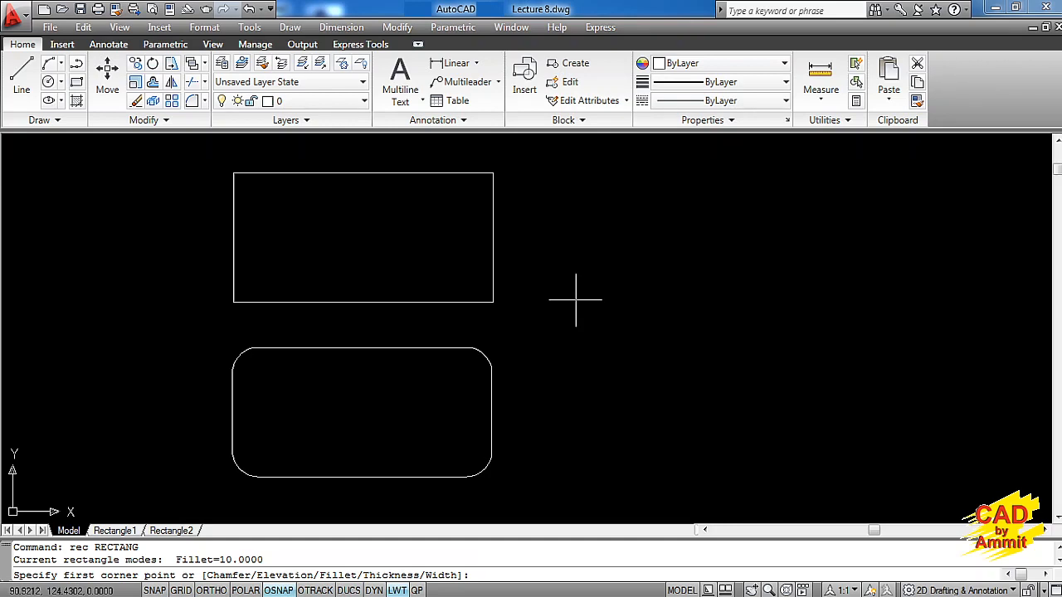
text(c)
key(Return)
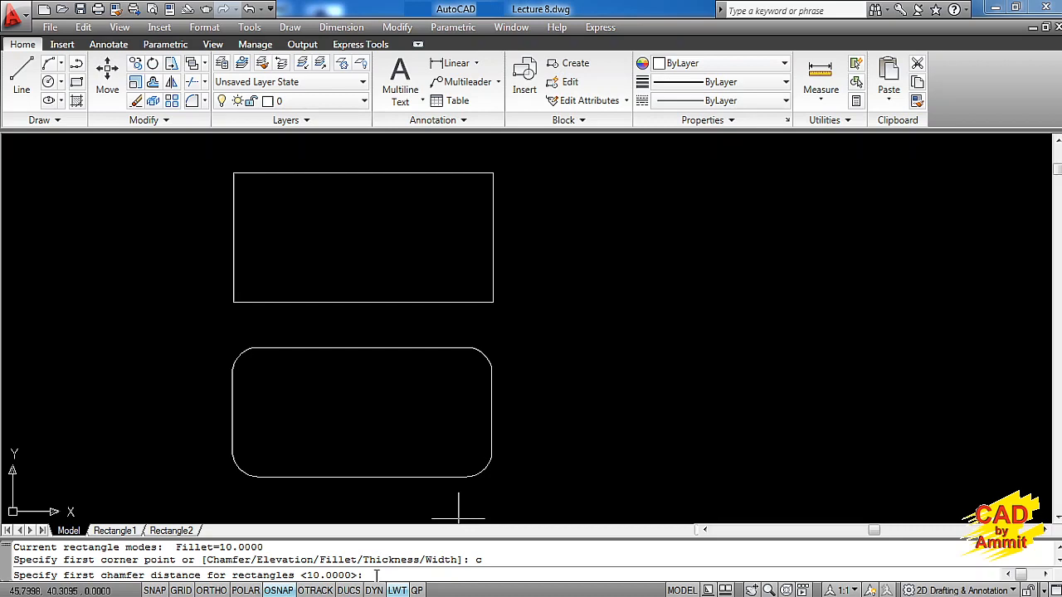
key(Return)
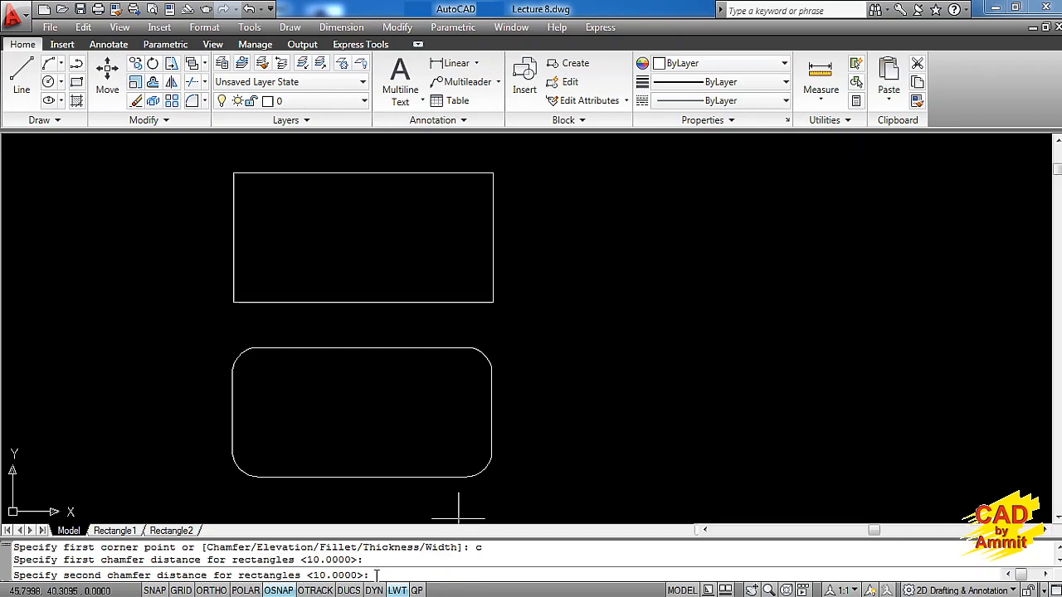
key(Return)
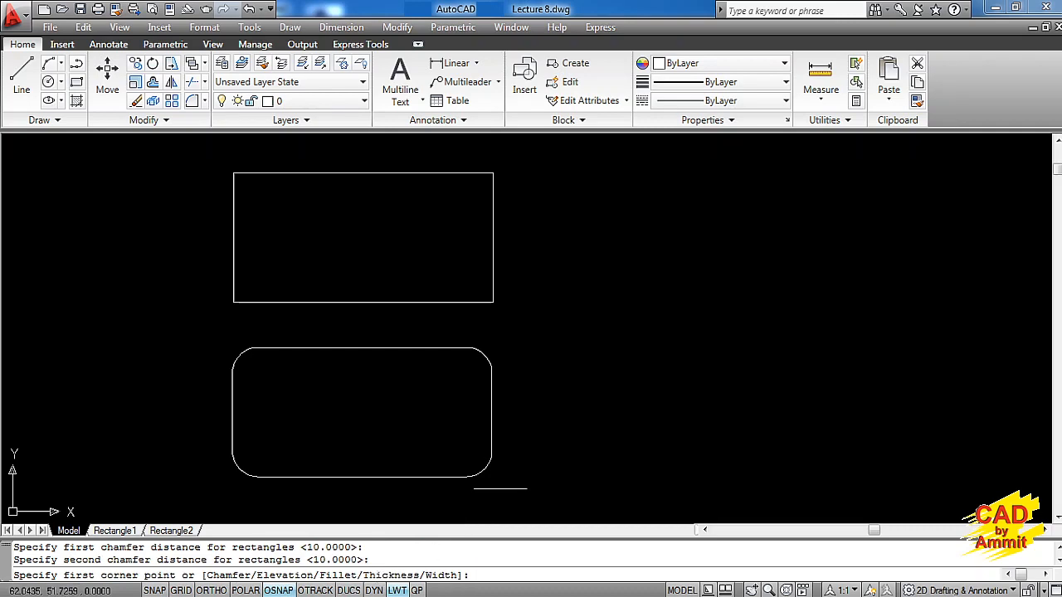
click(579, 302)
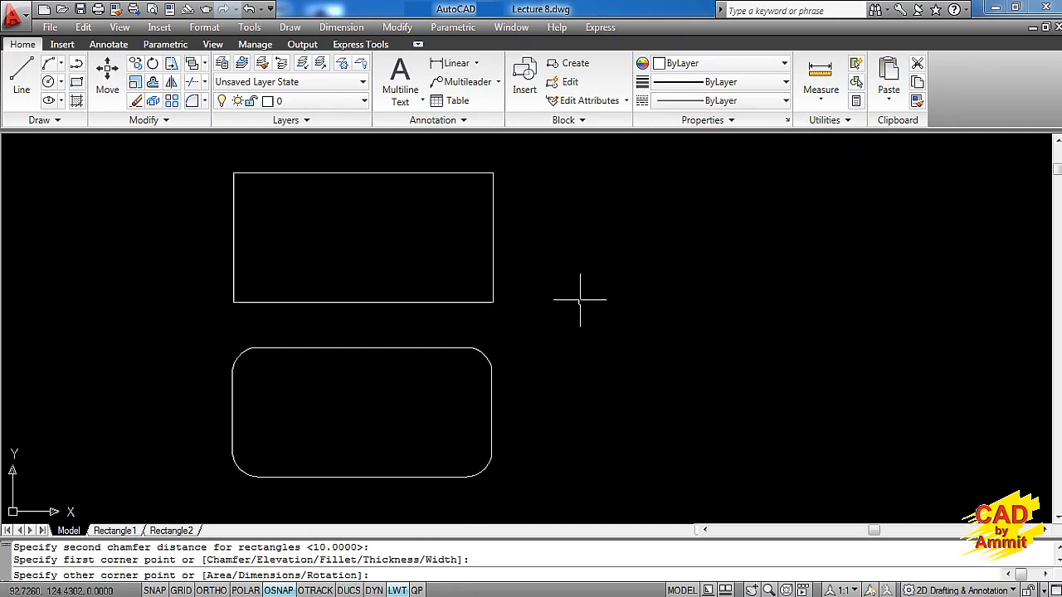
text(@)
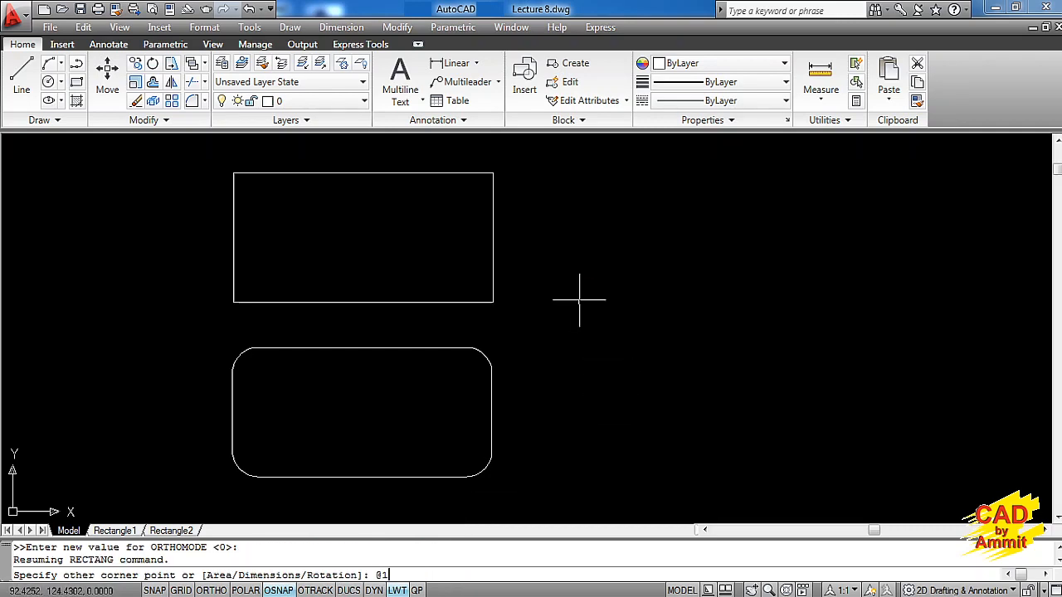
text(100,50)
key(Return)
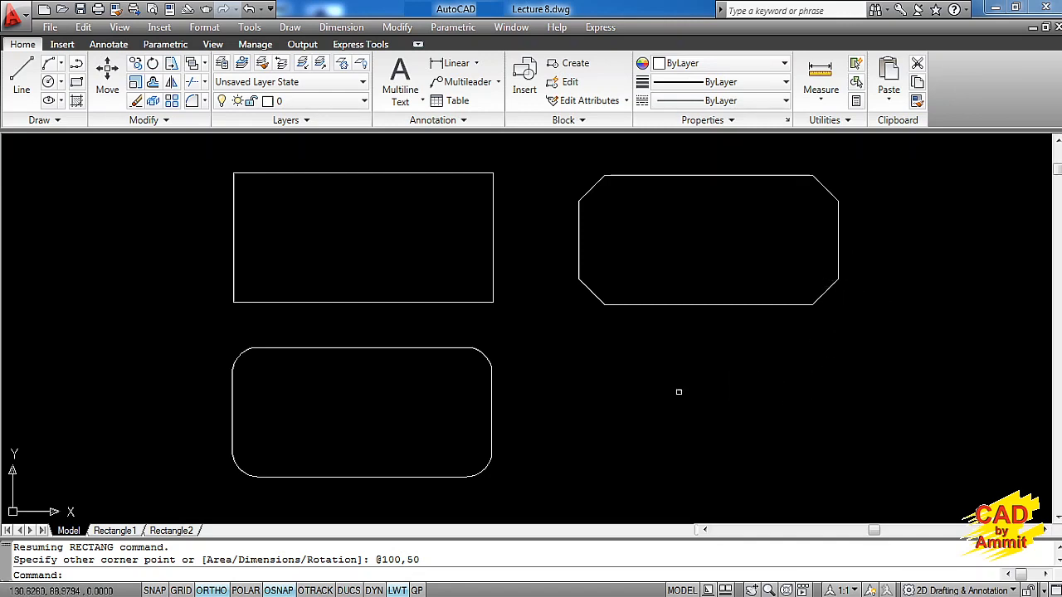
Examine the Width option description and its dimensioned wide-line rectangle on the Rectangle2 layout
click(173, 531)
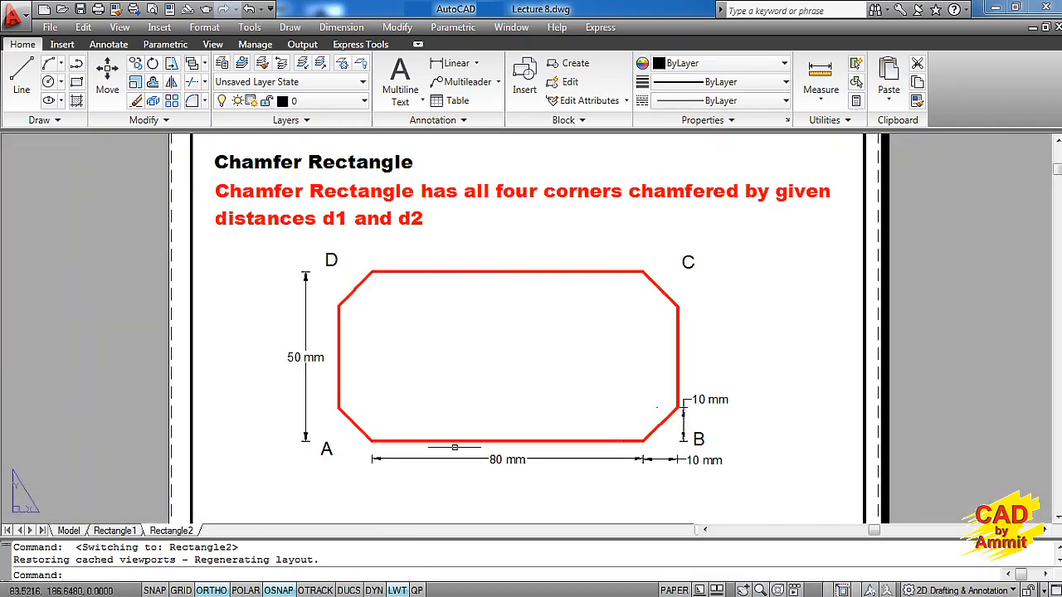
middle_drag(454, 448, 467, 234)
middle_drag(492, 407, 482, 247)
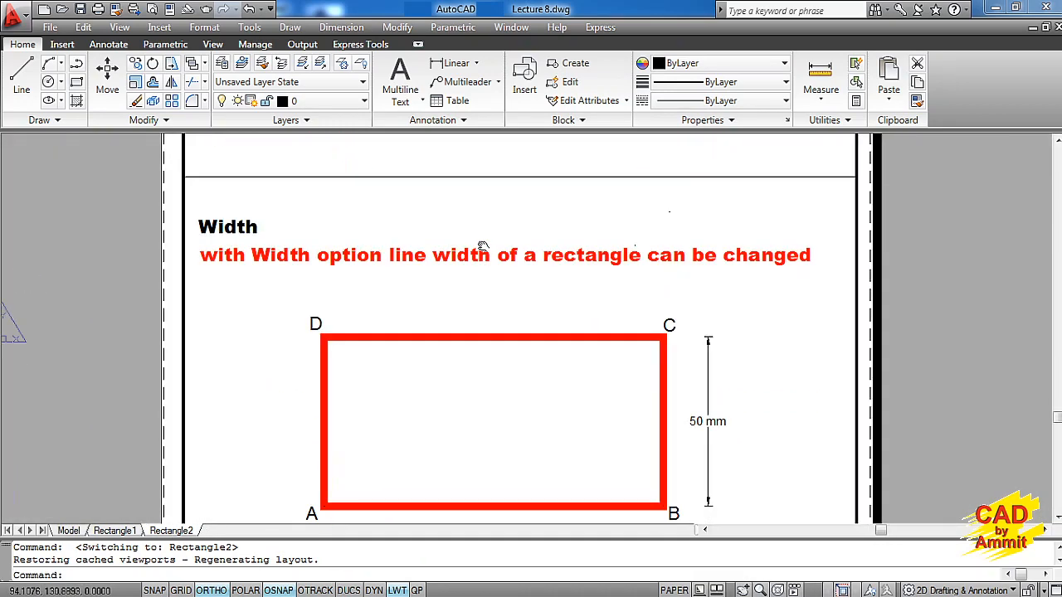
click(71, 531)
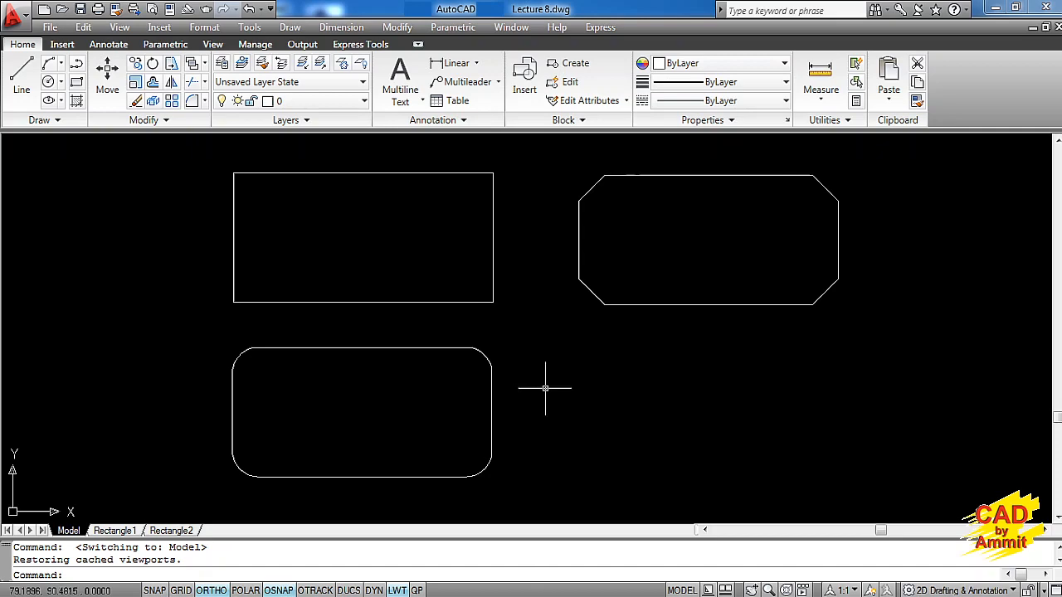
click(163, 532)
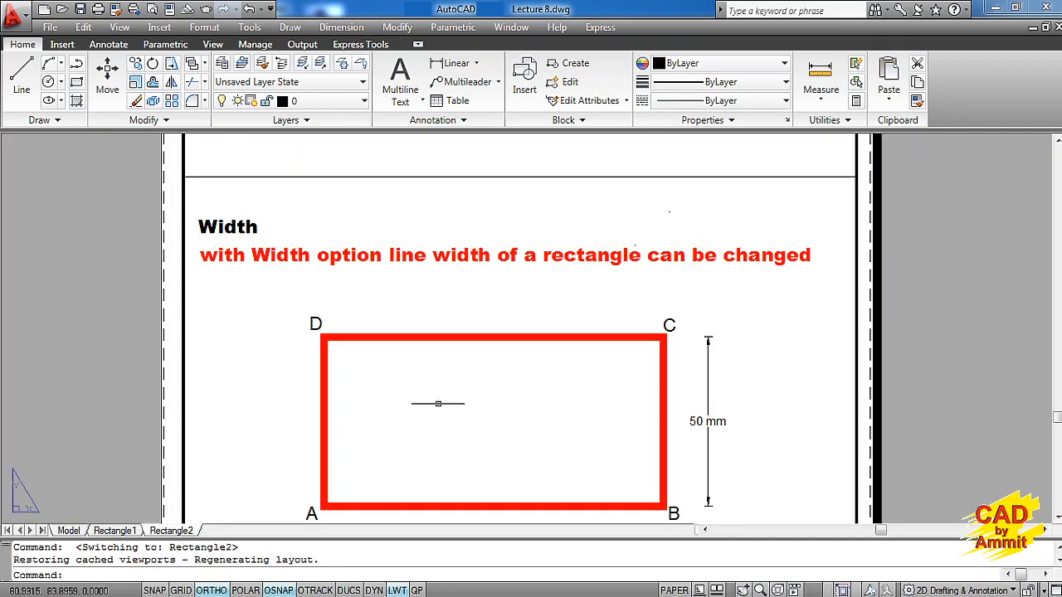
middle_drag(436, 398, 434, 303)
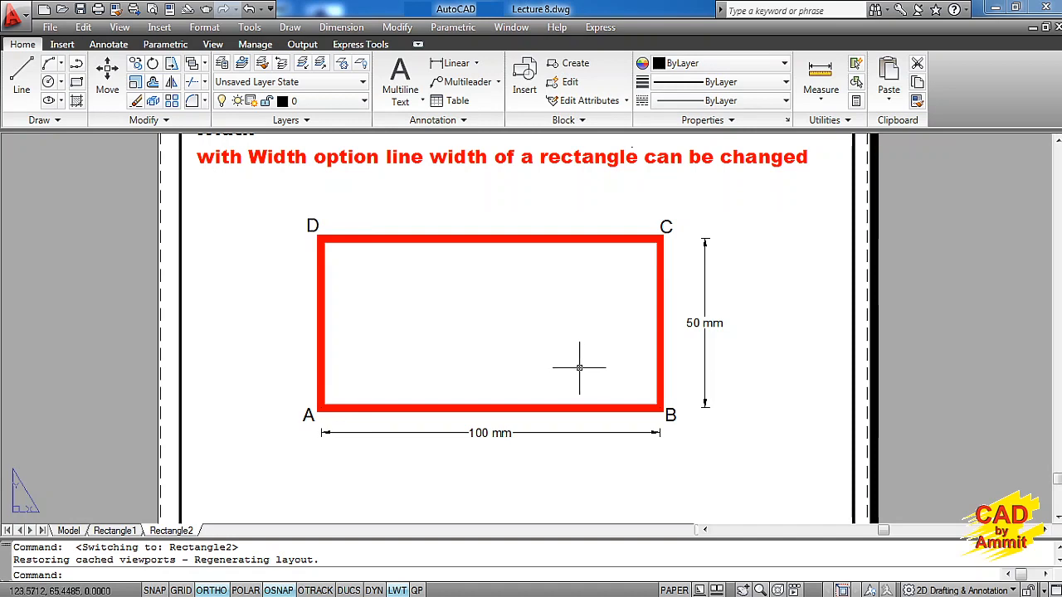
click(70, 531)
text(rec)
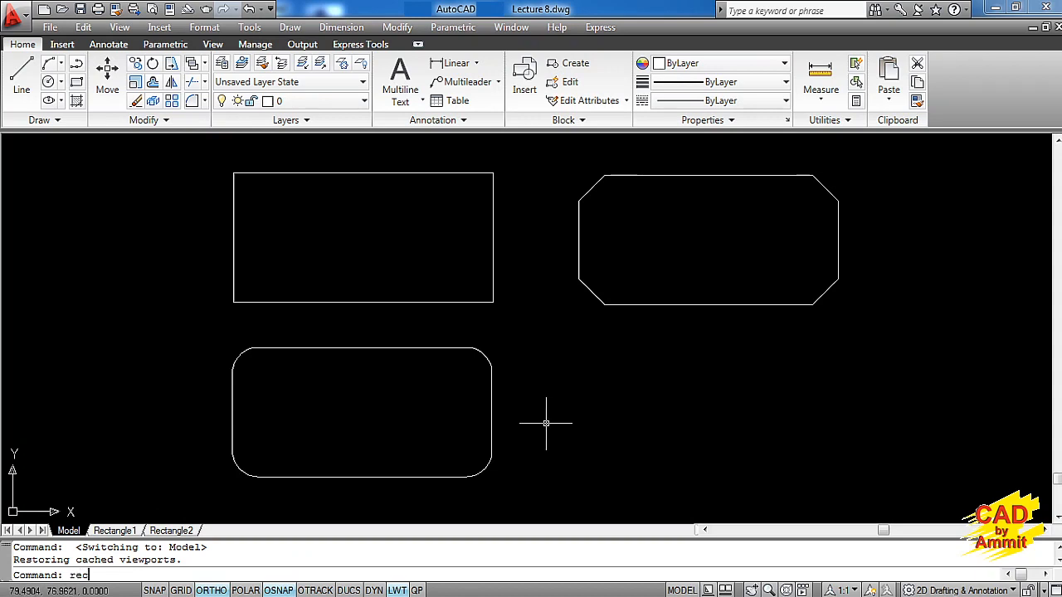
key(Return)
key(F8)
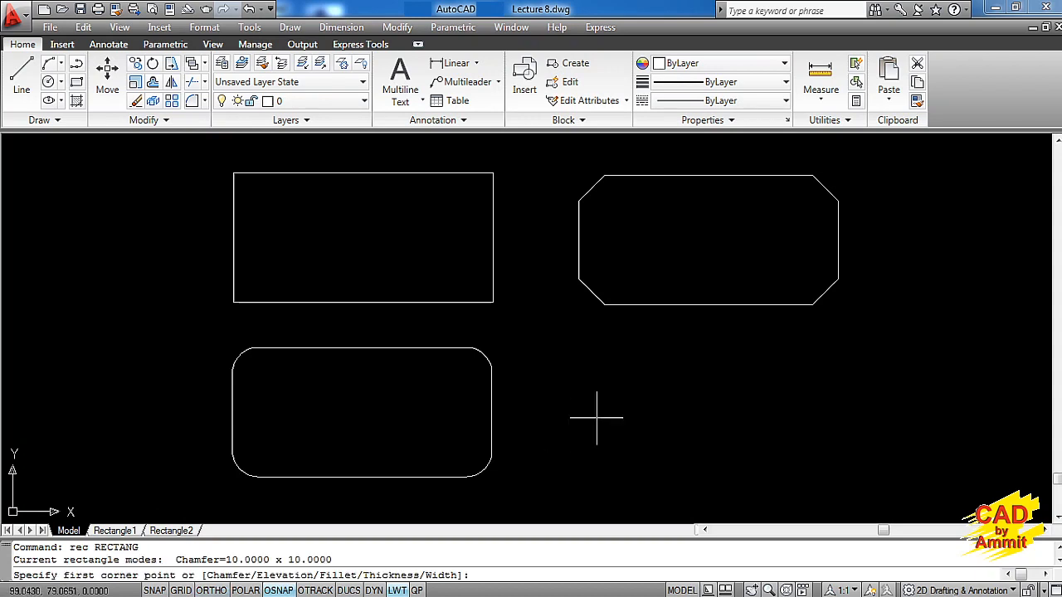
text(w)
key(Return)
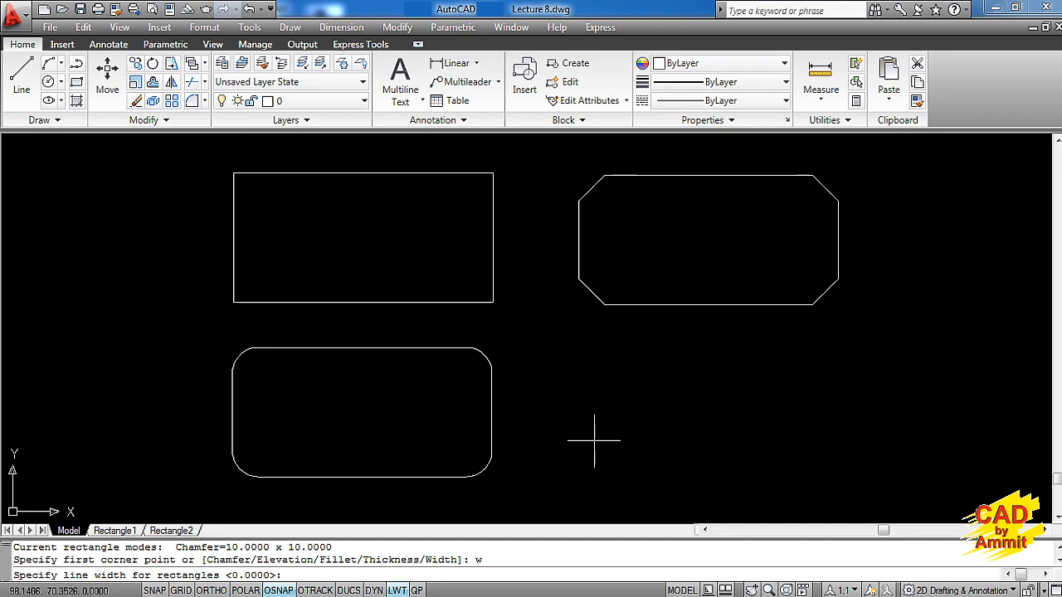
text(4)
key(Return)
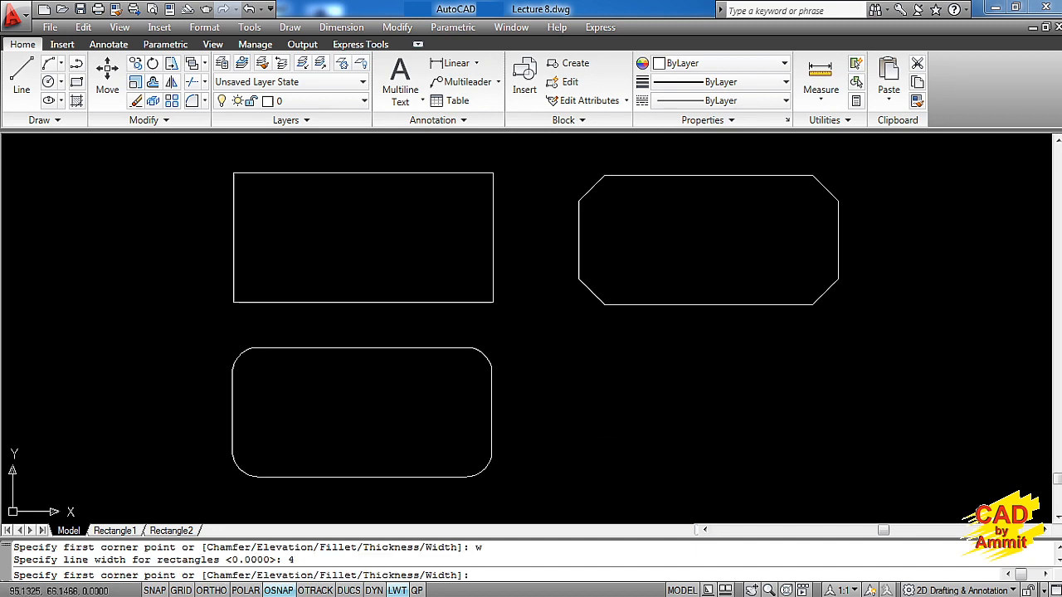
click(597, 468)
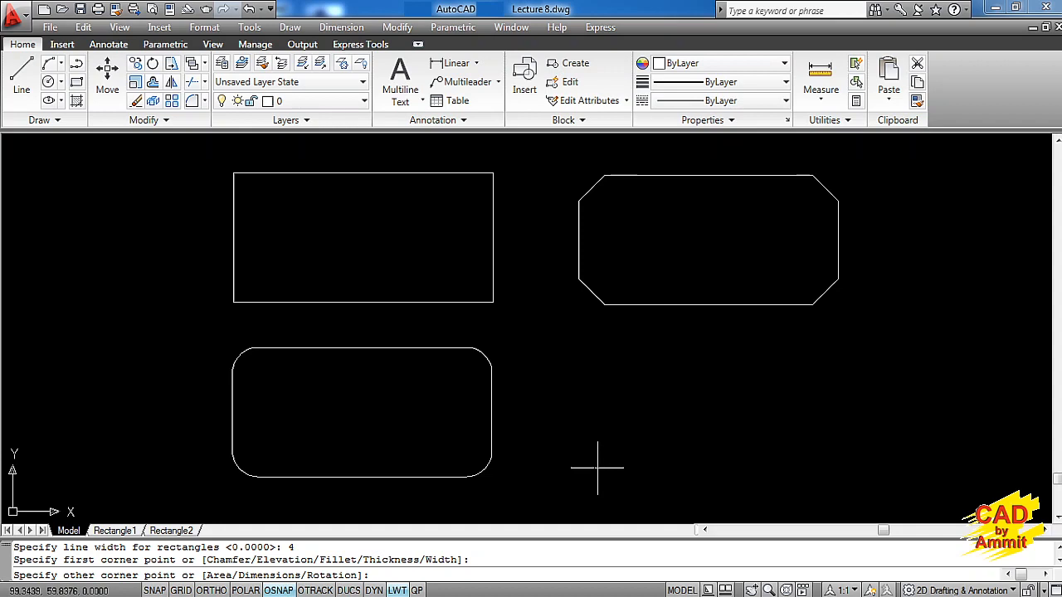
text(@100,50)
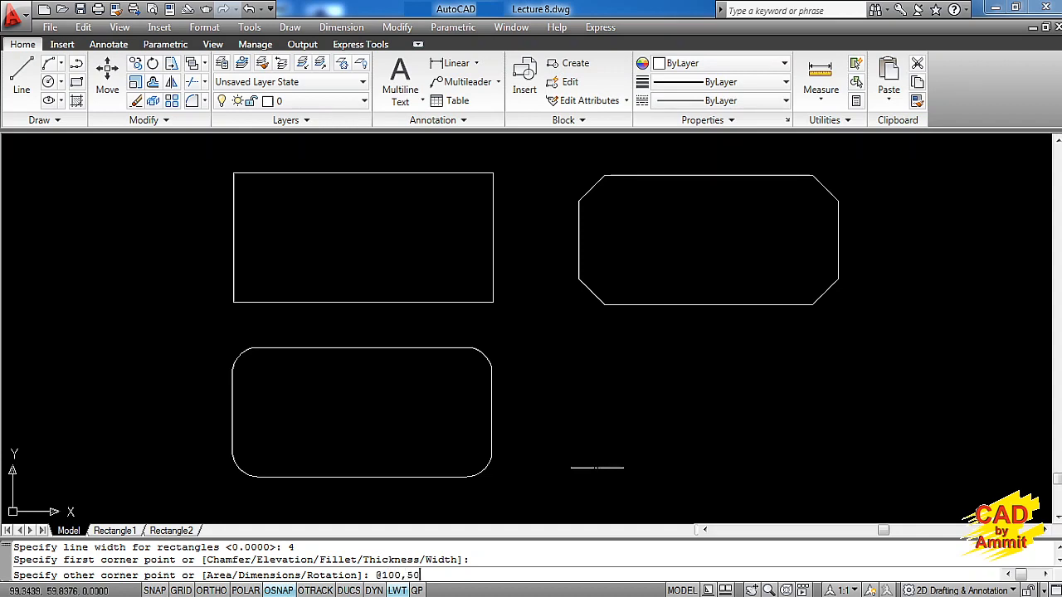
key(Return)
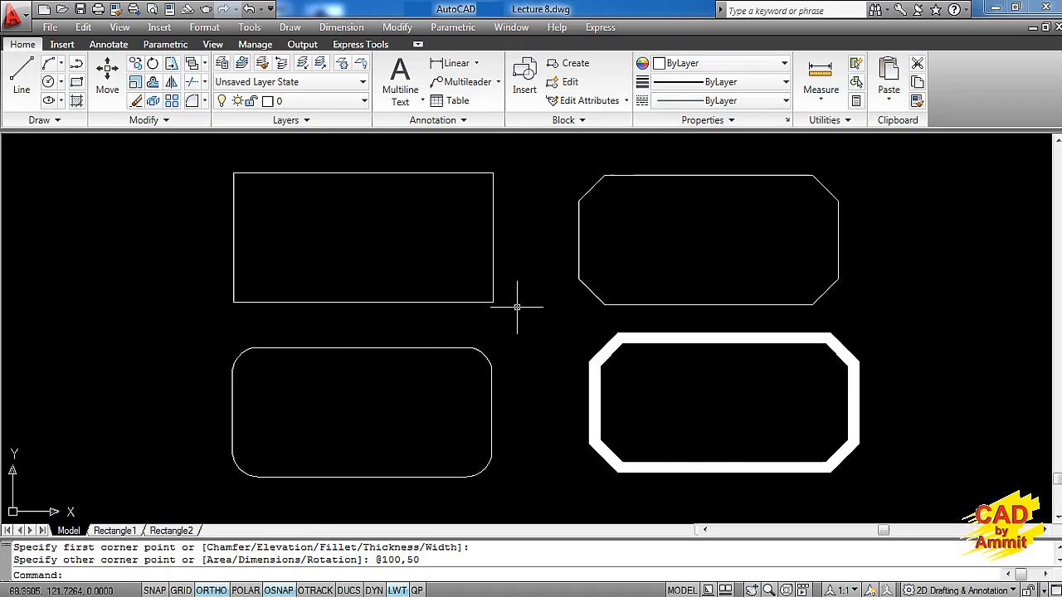
Start a new rectangle and reset its fillet radius, both chamfer distances and line width to 0
middle_drag(720, 373, 372, 384)
text(rec)
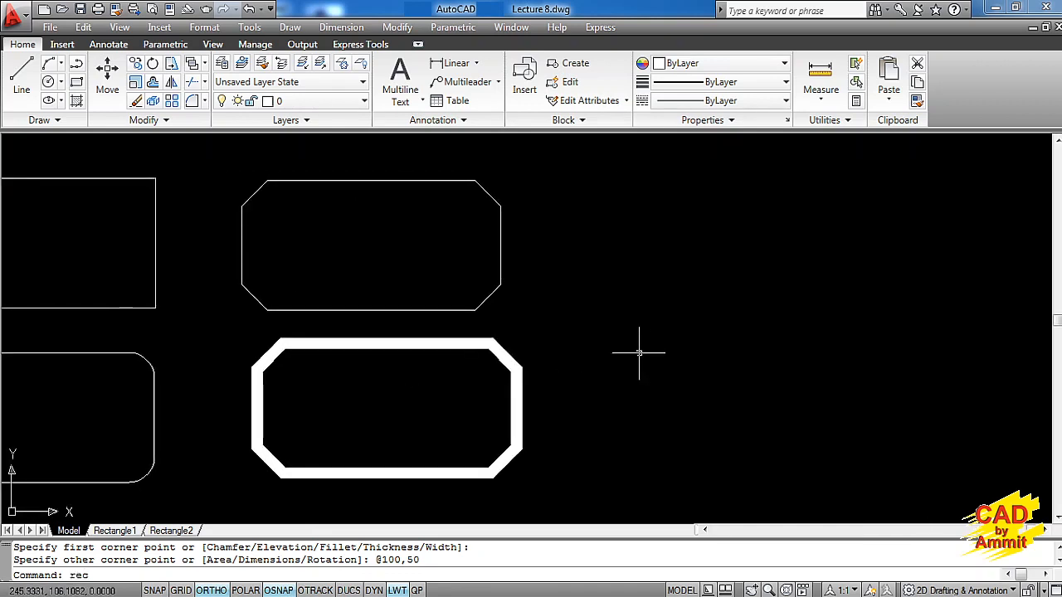
key(Return)
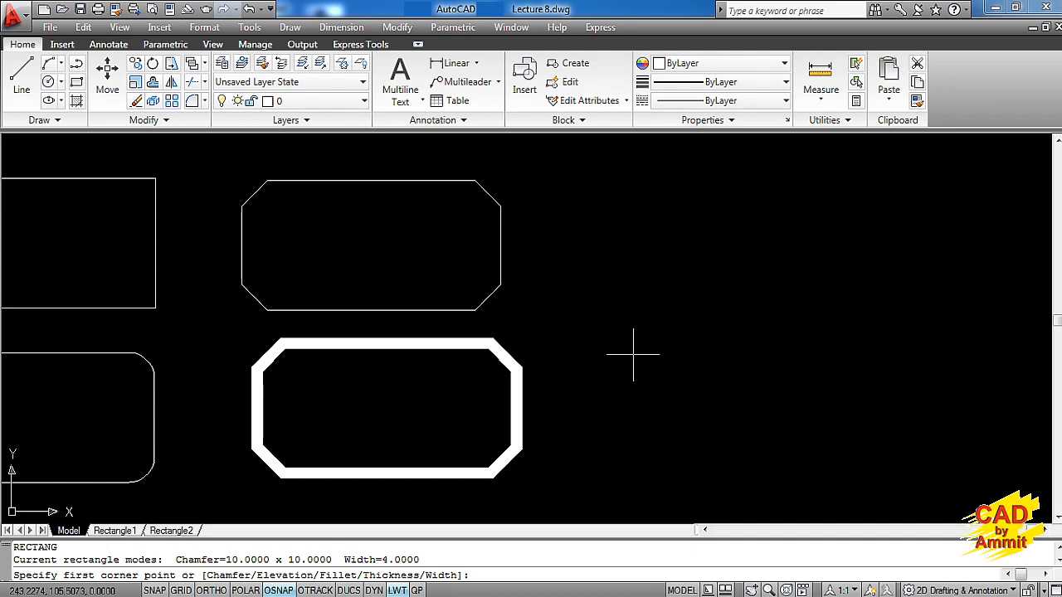
text(f)
key(Return)
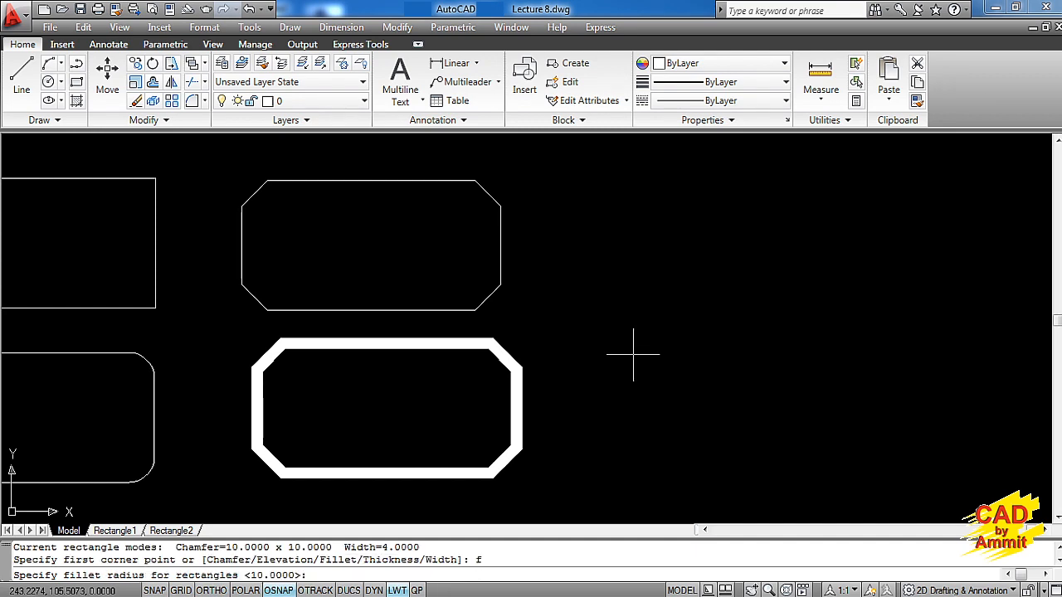
text(0)
key(Return)
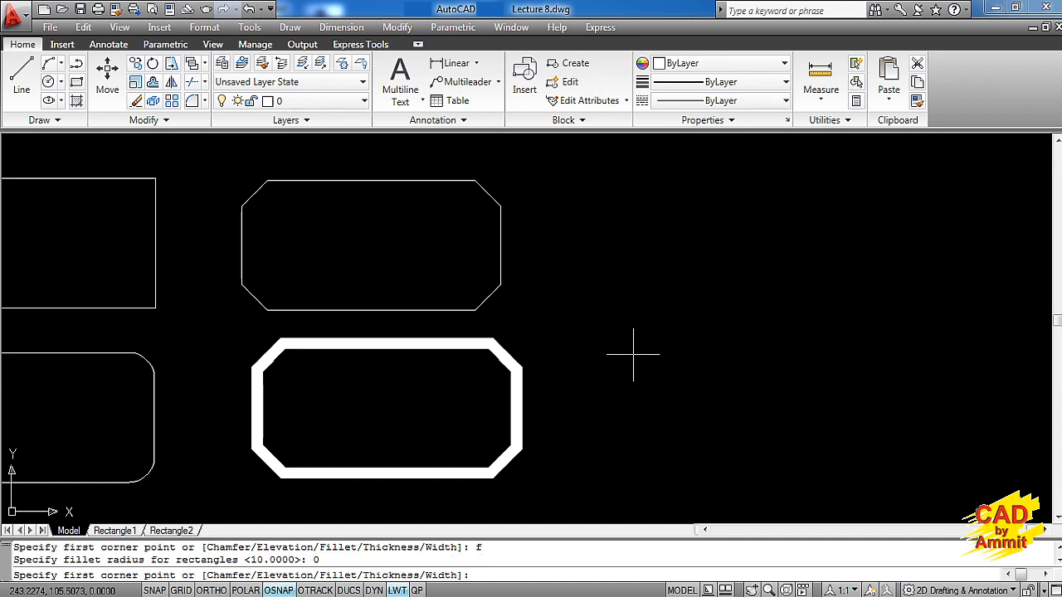
text(c)
key(Return)
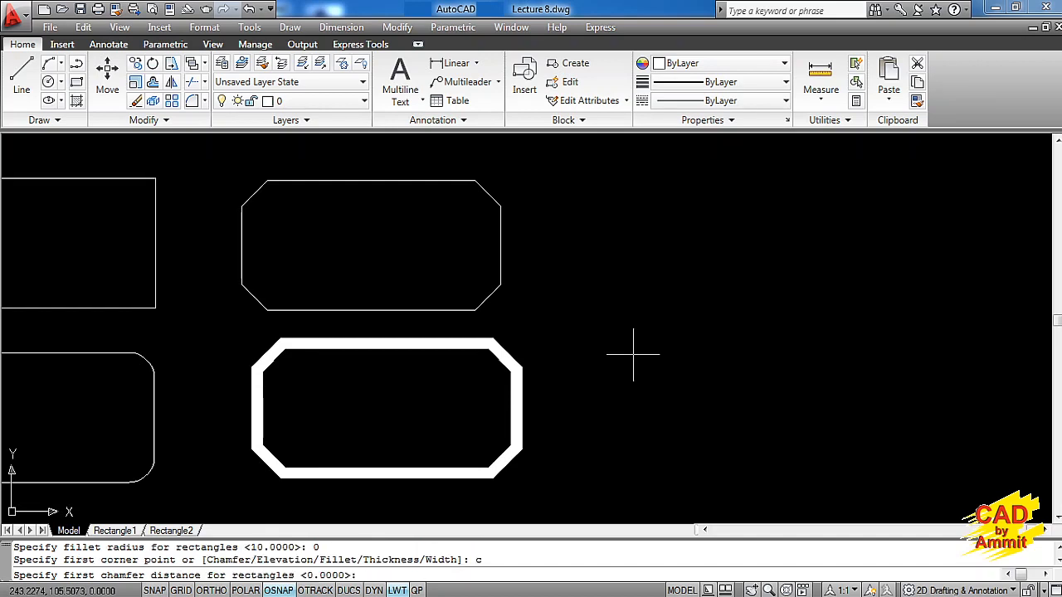
key(Return)
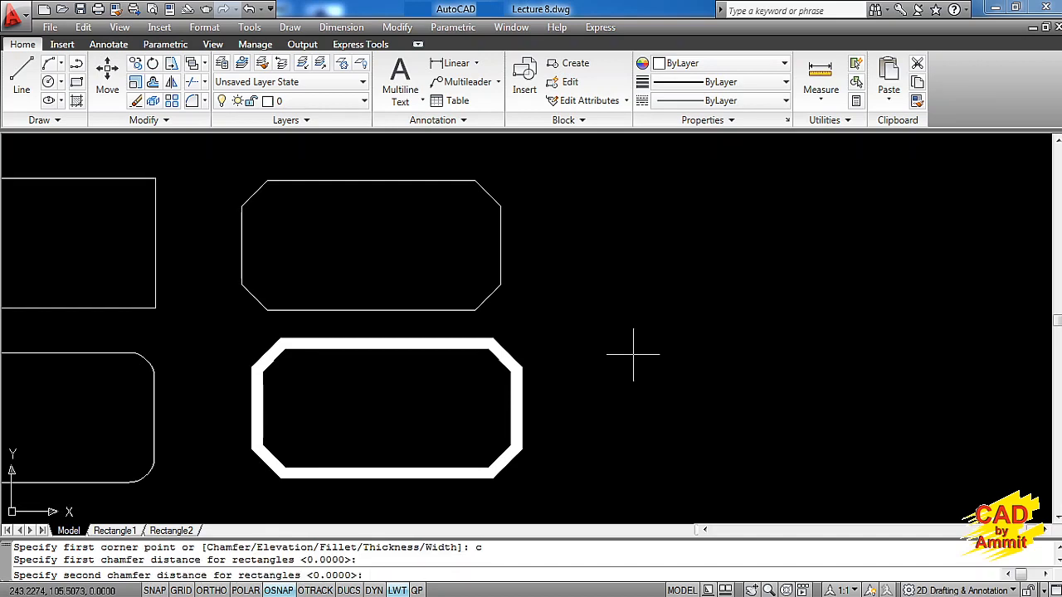
key(Return)
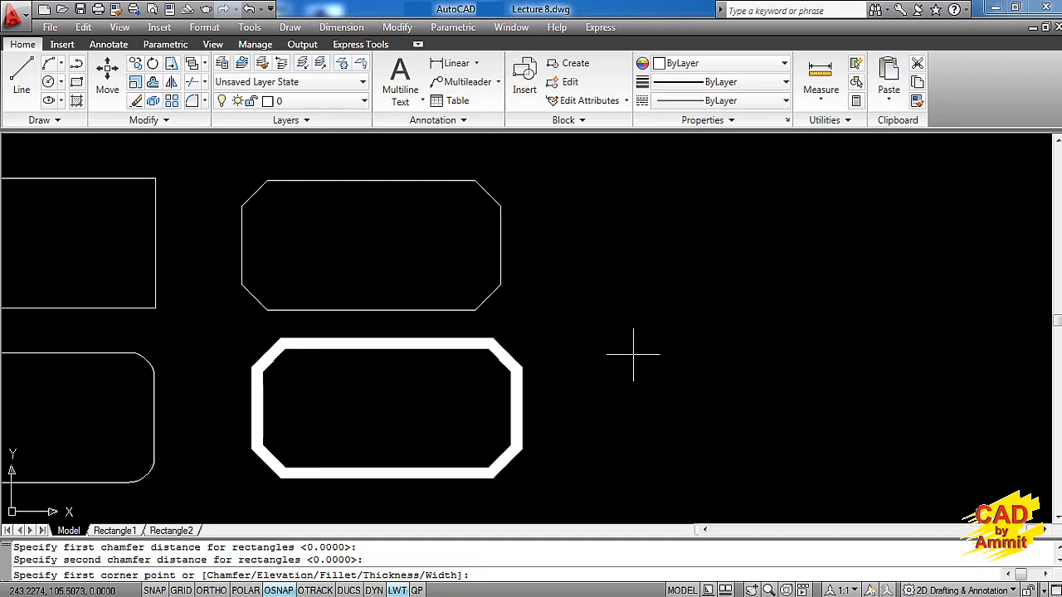
text(w)
key(Return)
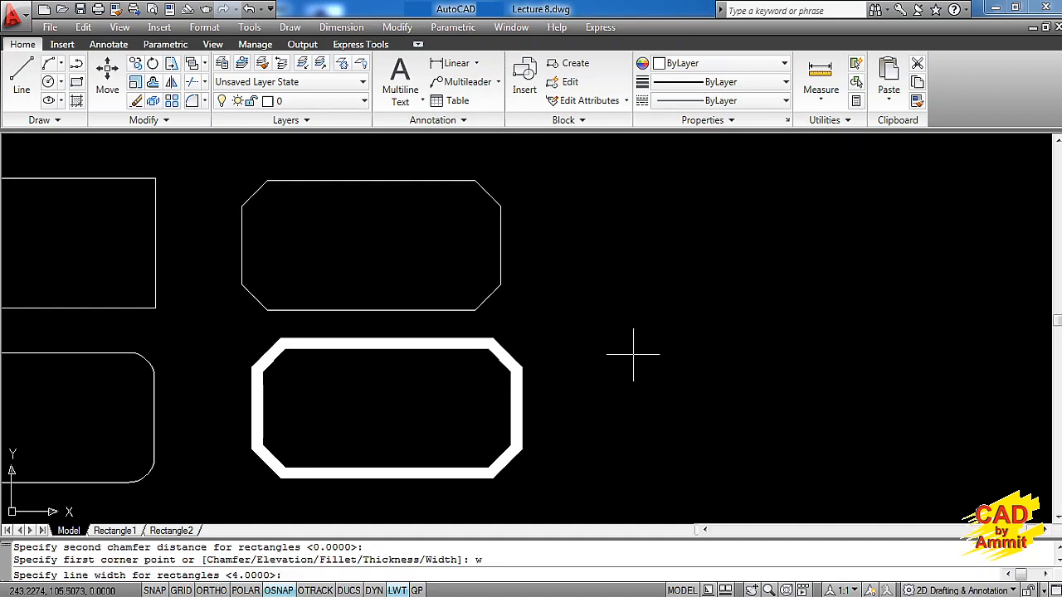
text(0)
key(Return)
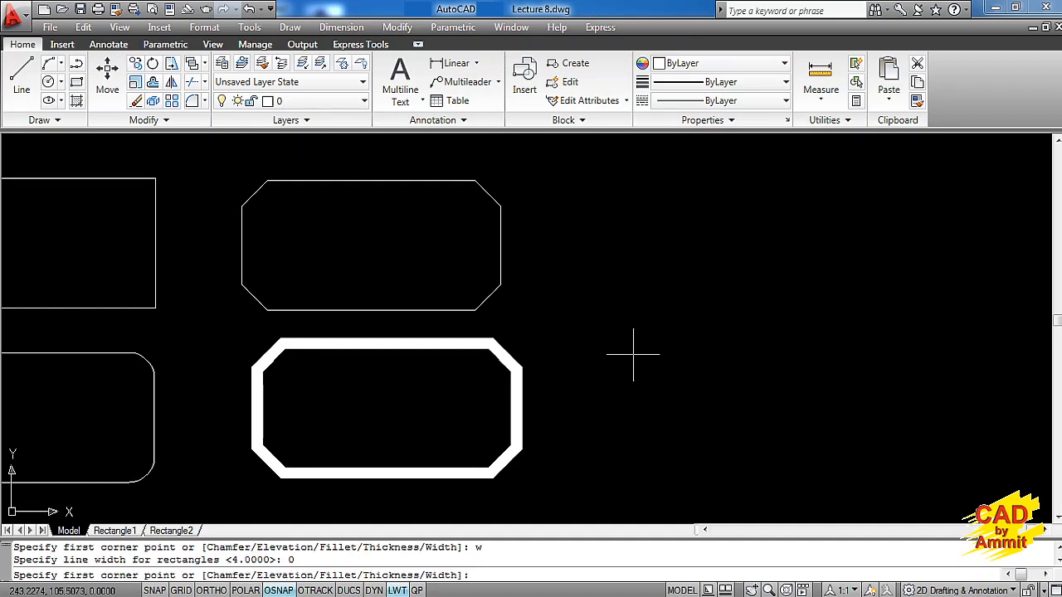
click(608, 307)
text(@100,50)
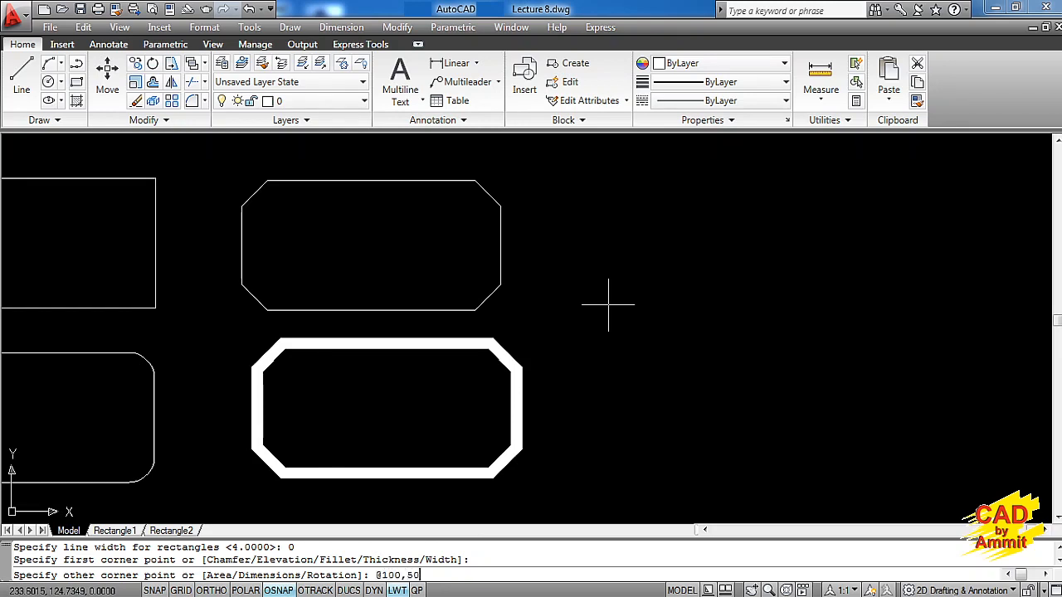
key(Return)
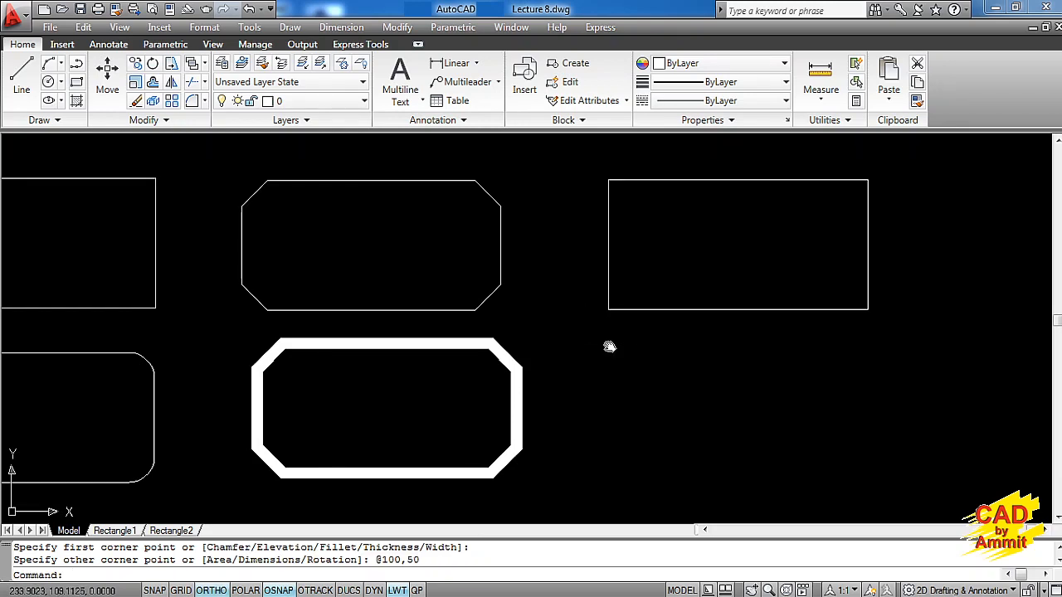
middle_drag(607, 346, 734, 347)
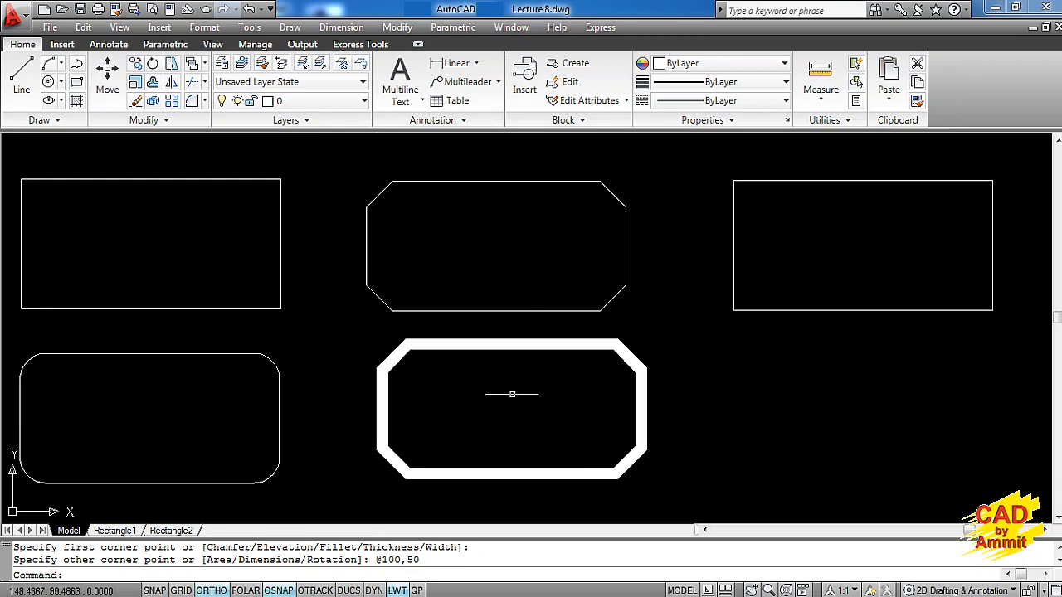
Draw a rectangle to the right of the last plain one using the Dimensions option, with length 100 and width 30
mouse_move(745, 377)
middle_down()
mouse_move(474, 384)
mouse_move(287, 356)
middle_up()
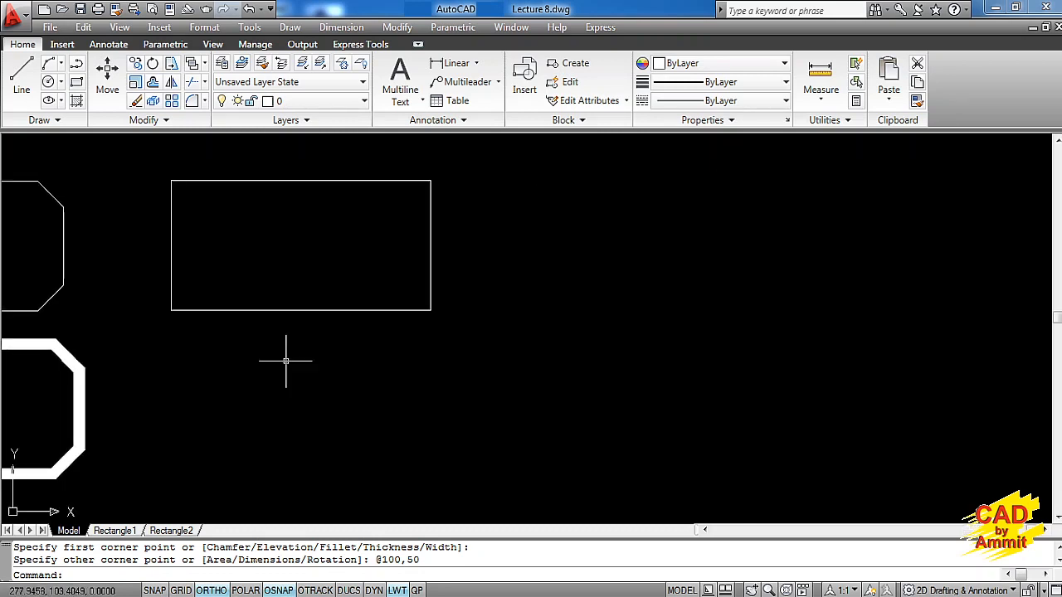
text(rec)
key(Return)
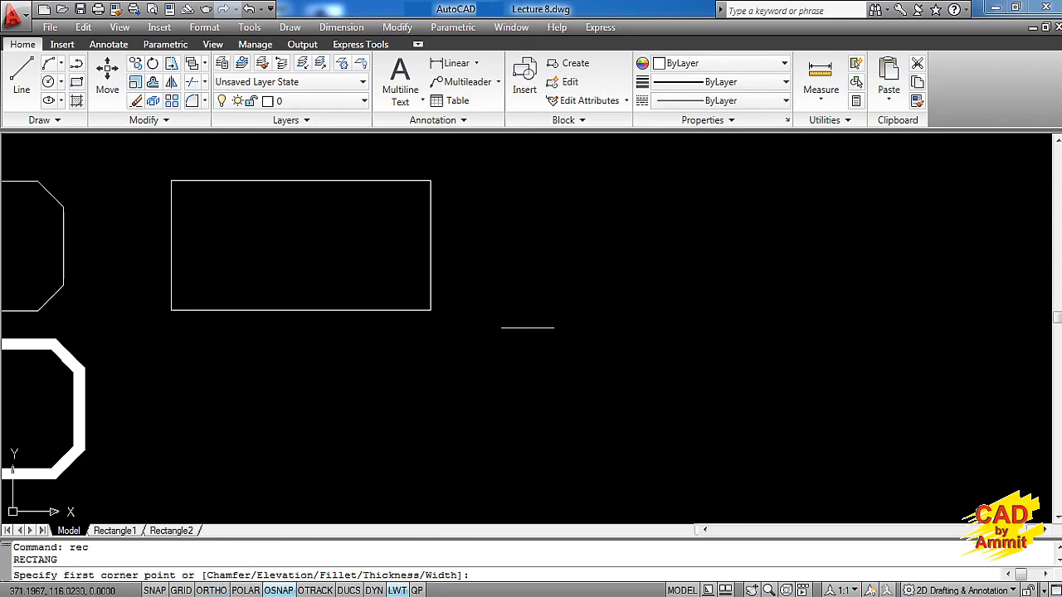
click(544, 309)
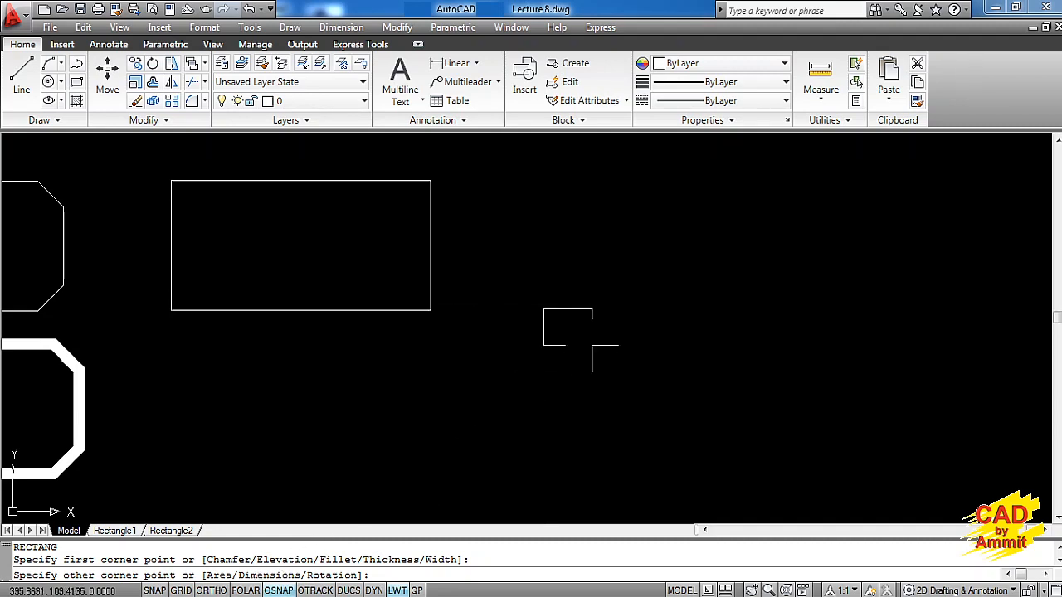
text(d)
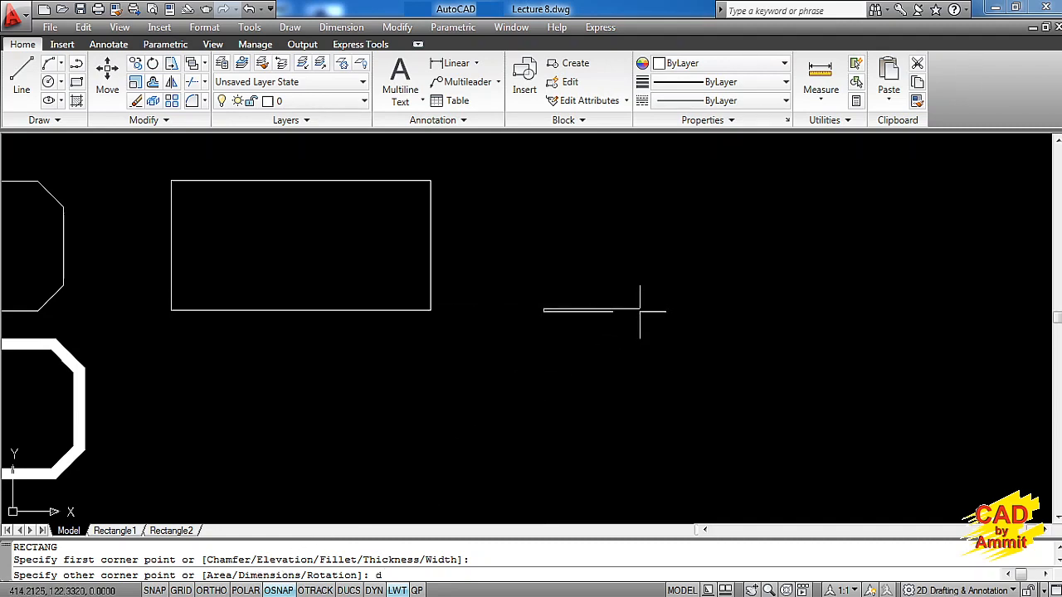
key(Return)
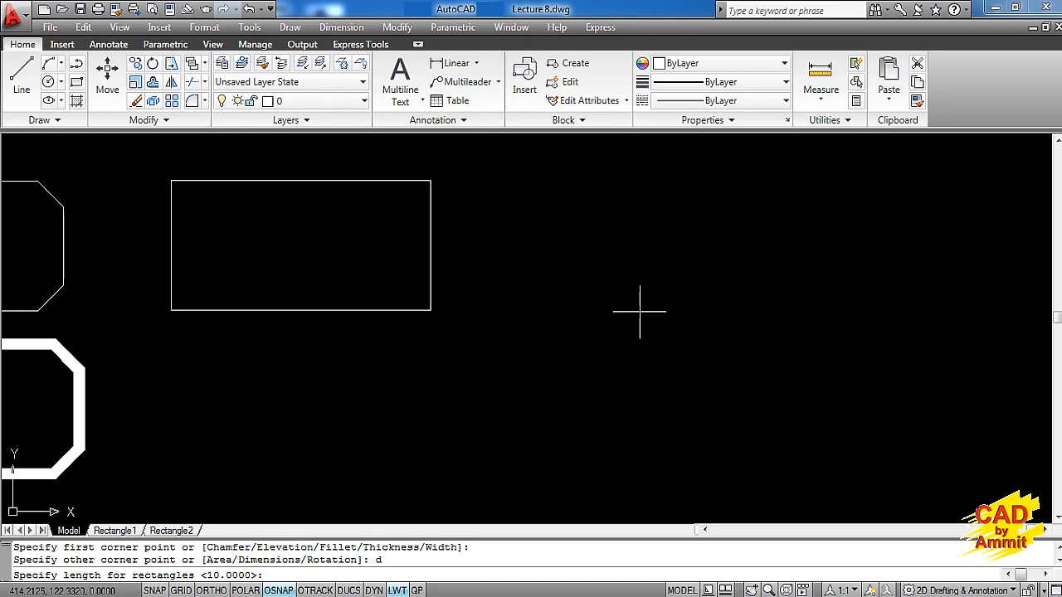
text(100)
key(Return)
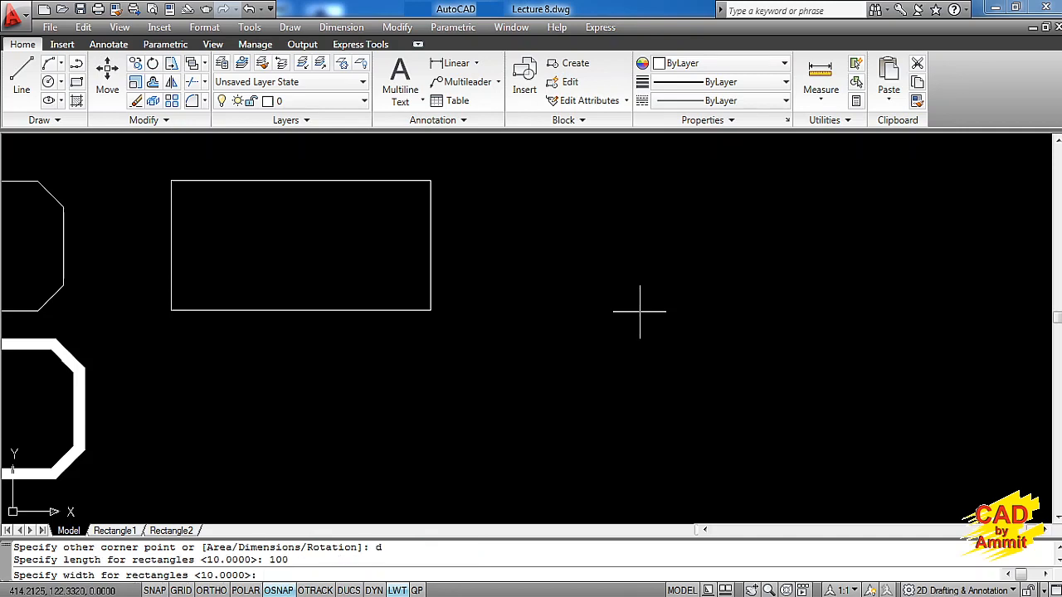
text(30)
key(Return)
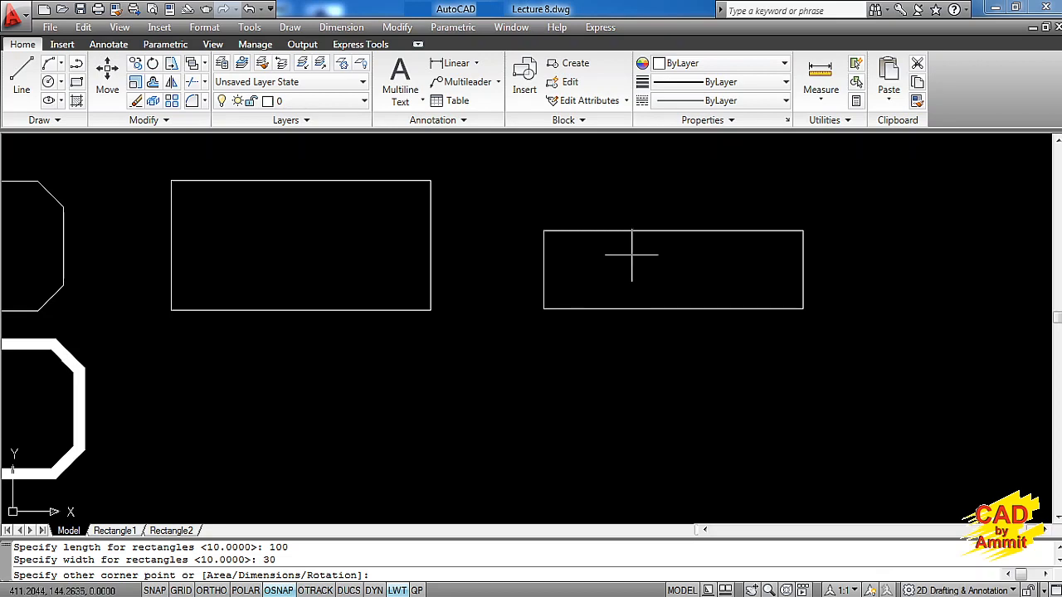
click(631, 255)
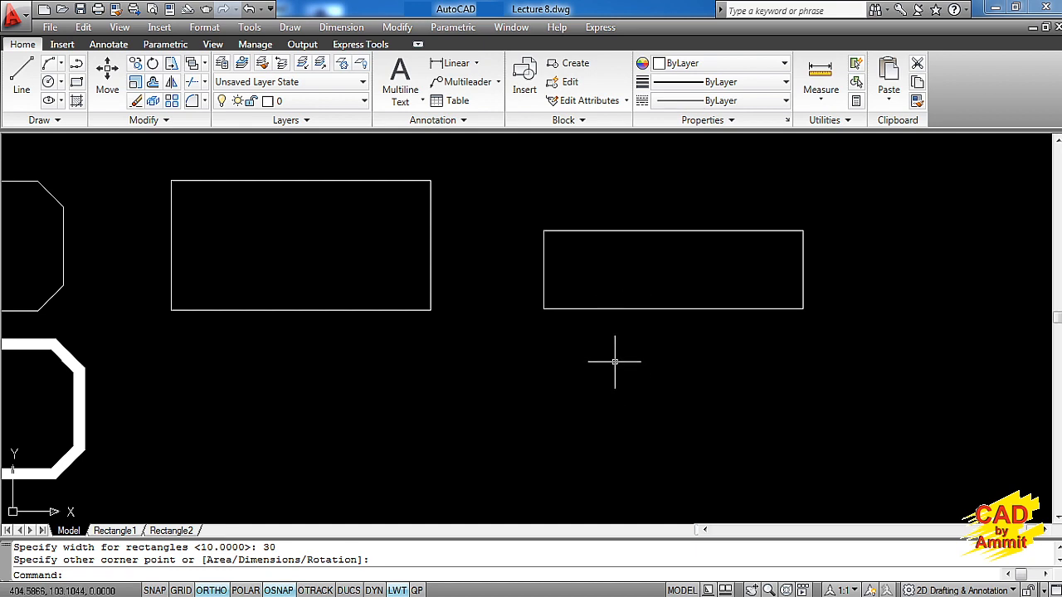
Draw a rectangle below the 100 by 30 one using the Area option, with area 4000 calculated from a length of 100
text(rec)
key(Return)
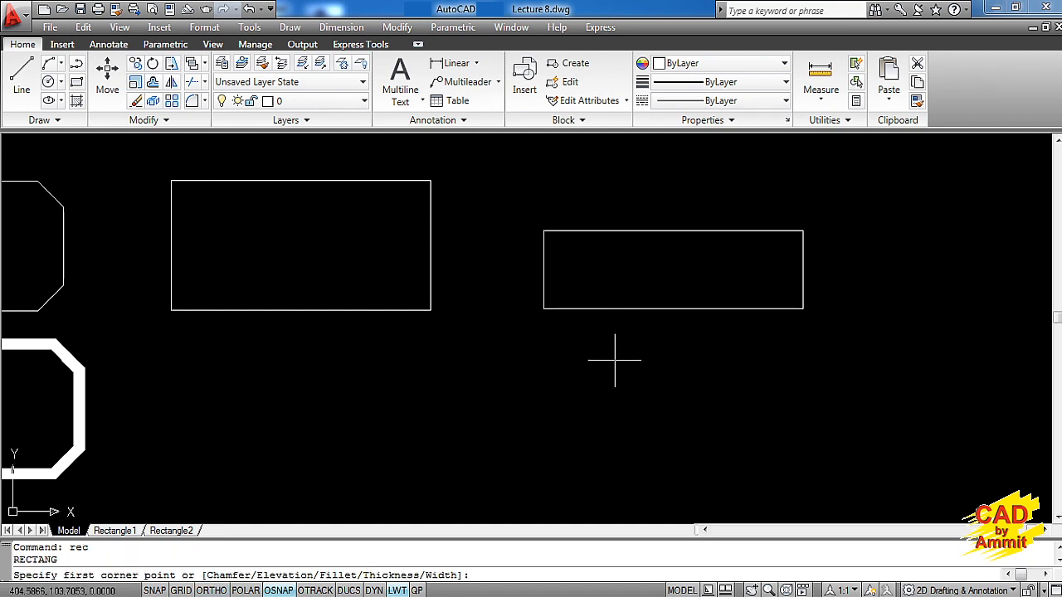
click(565, 455)
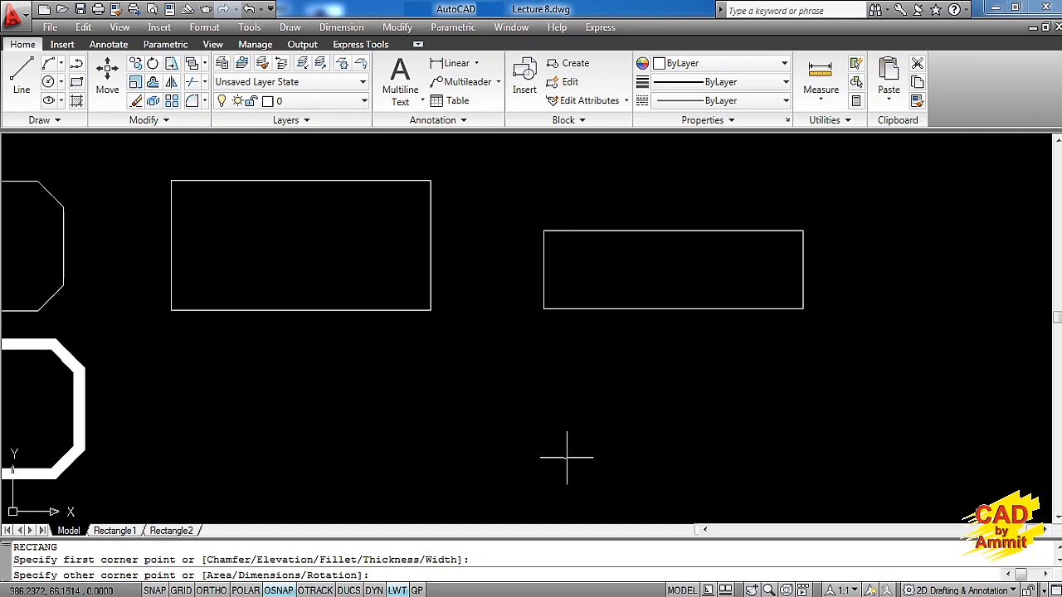
text(a)
key(Return)
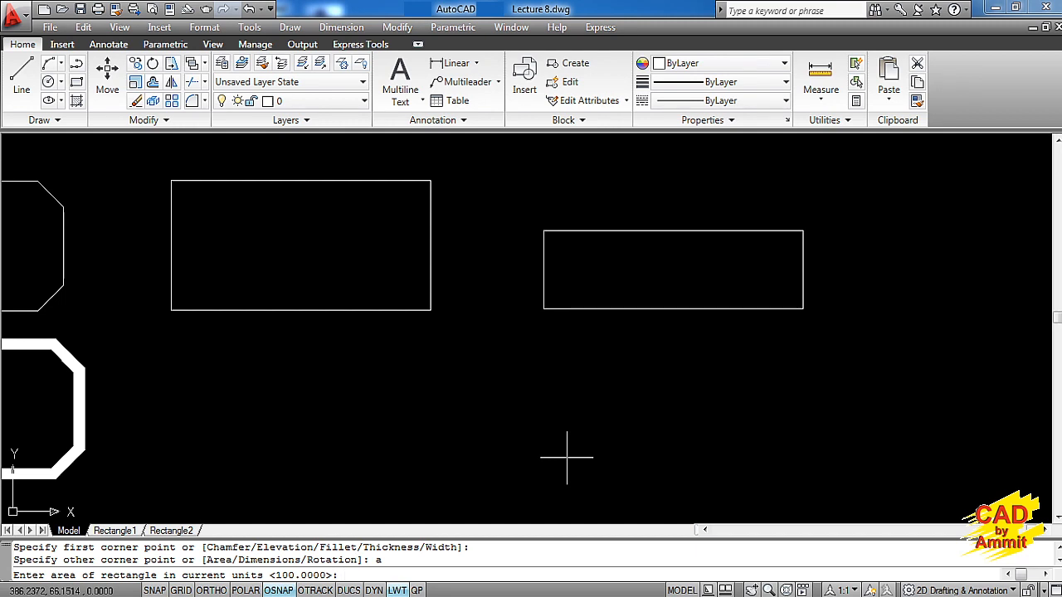
text(4000)
key(Return)
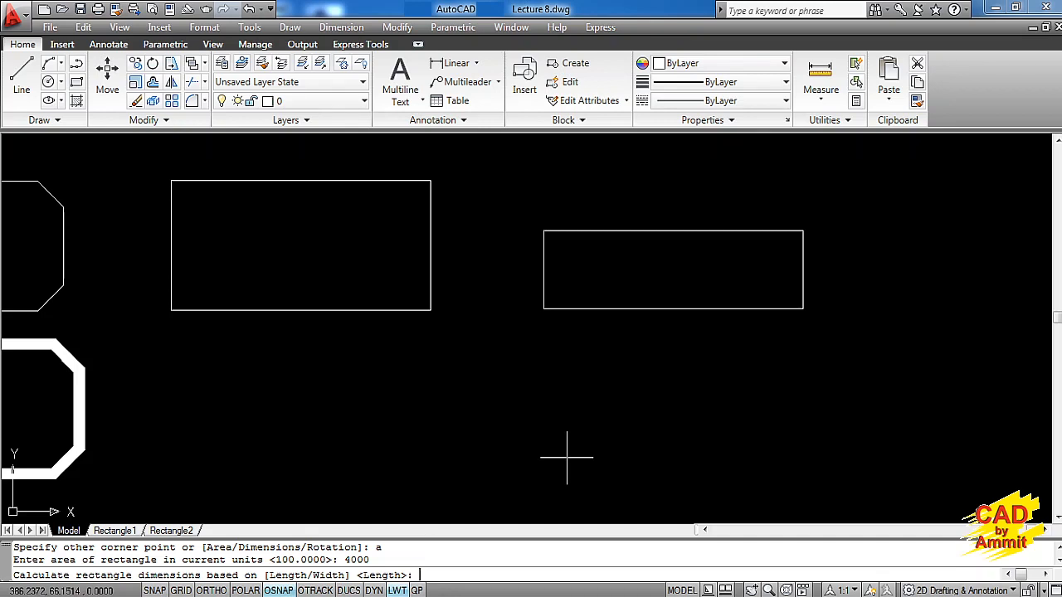
text(l)
key(Return)
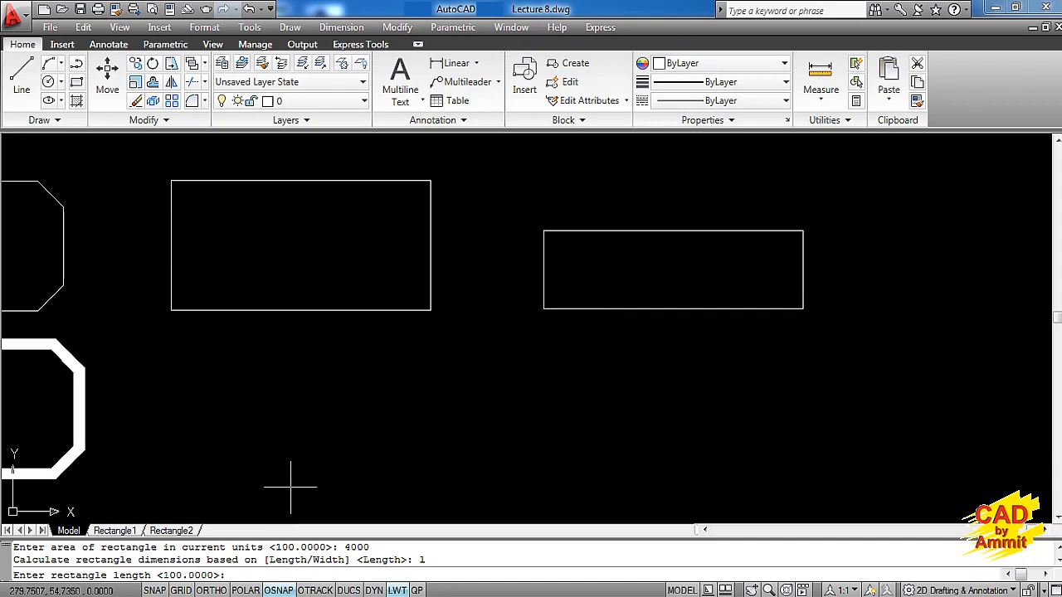
key(Return)
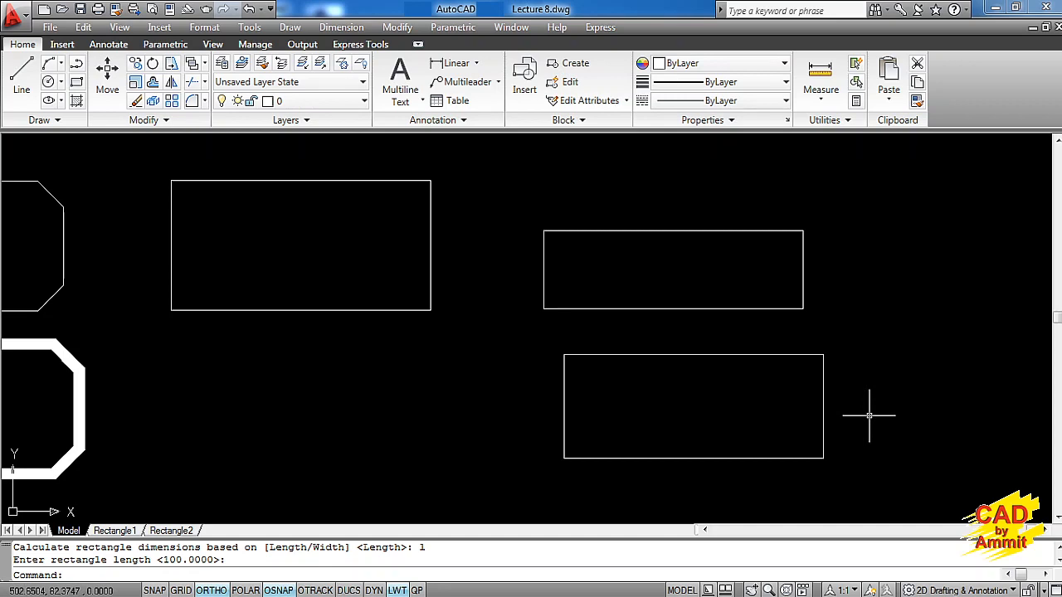
Start a rectangle in the empty area right of the previous two and set its rotation angle to 20
middle_drag(870, 413, 573, 407)
text(rec)
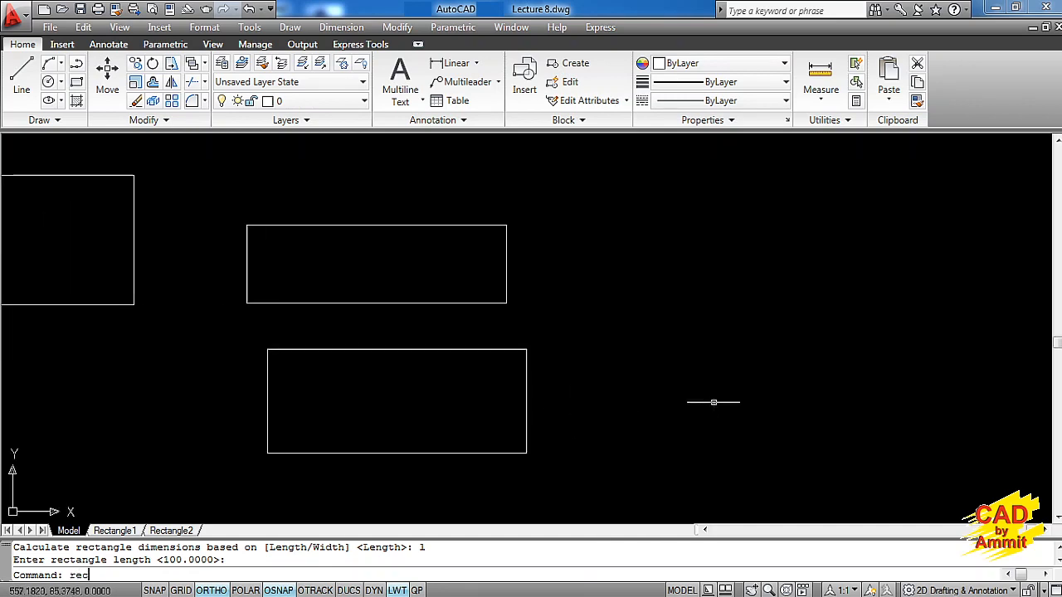
key(Return)
click(644, 315)
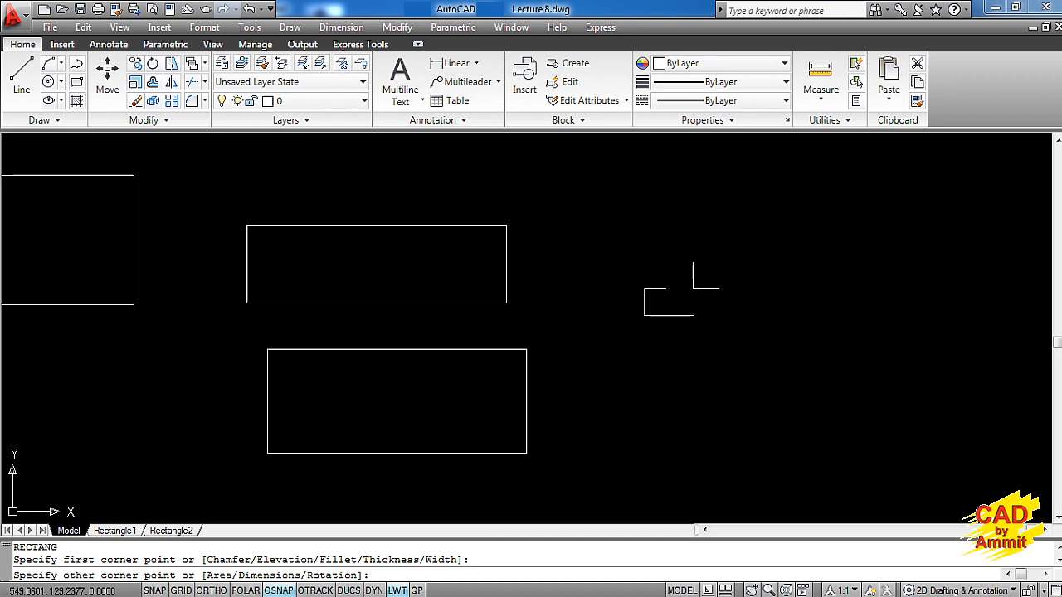
text(r)
key(Return)
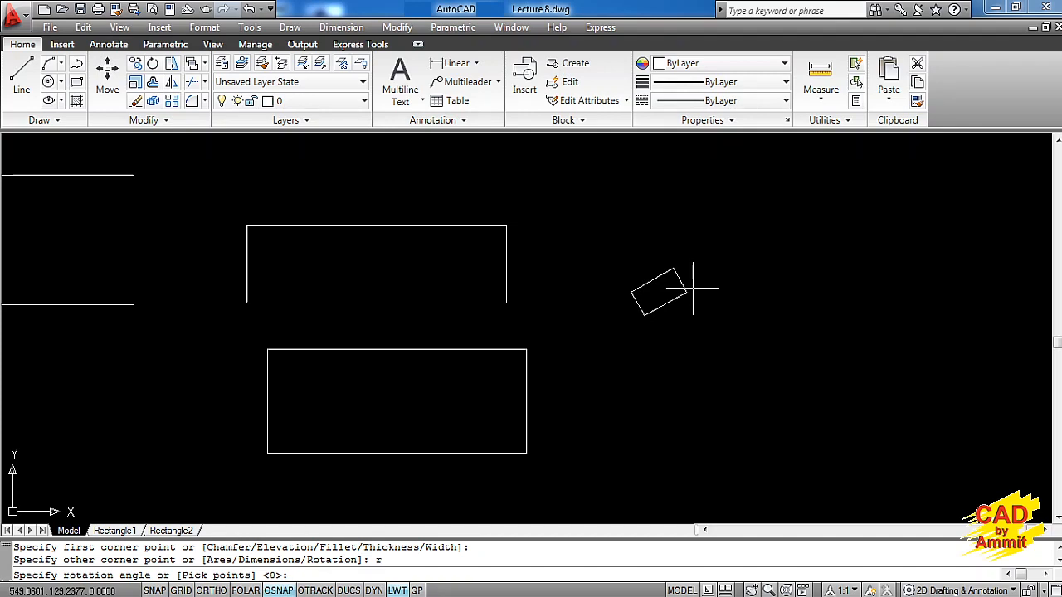
text(20)
key(Return)
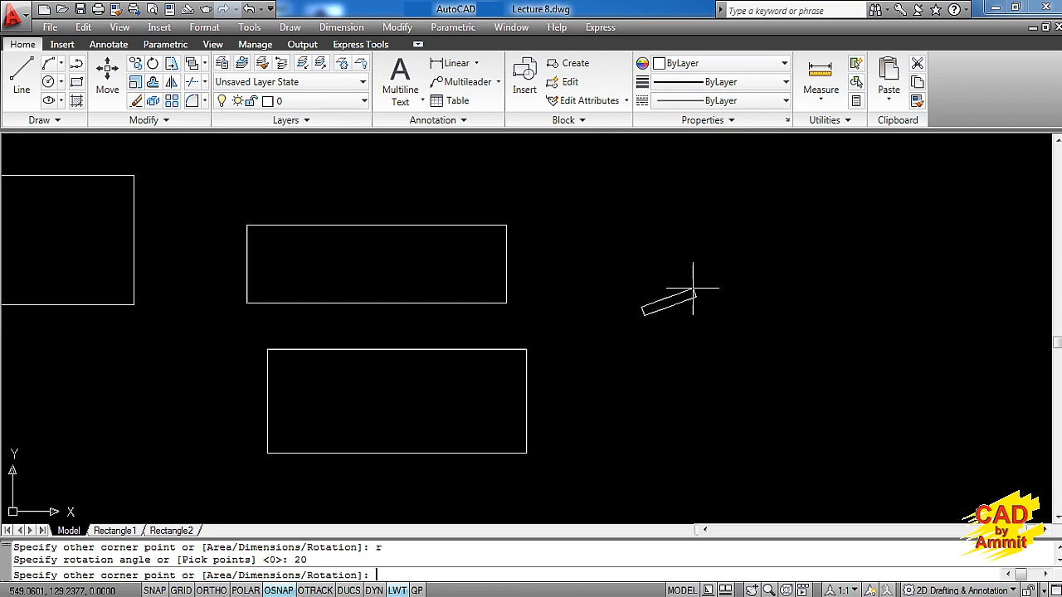
Size the rotated rectangle with the Dimensions option, accepting length 100 and width 40, and place it above its first corner
text(d)
key(Return)
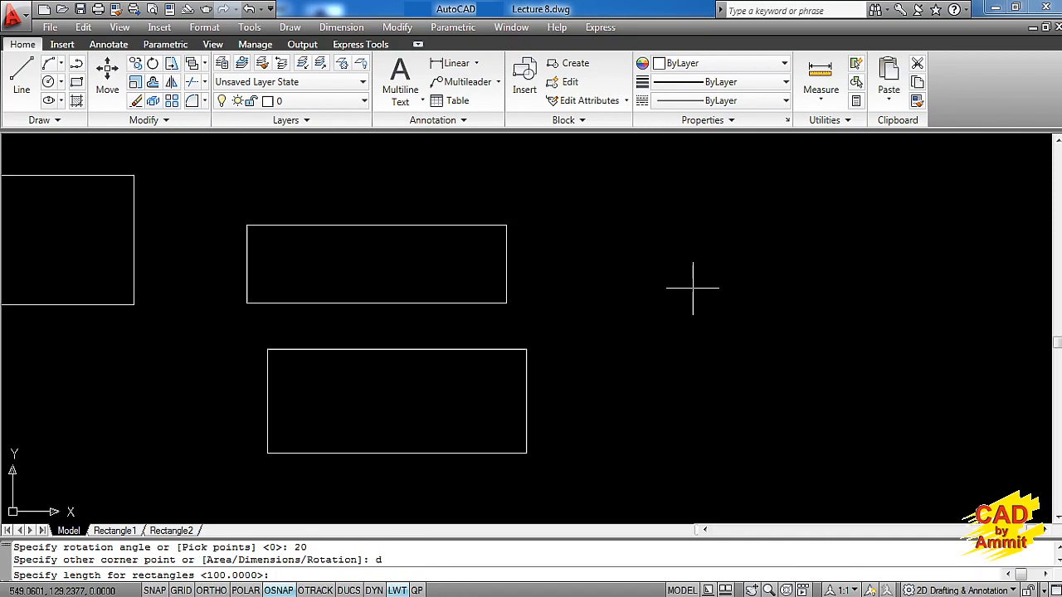
key(Return)
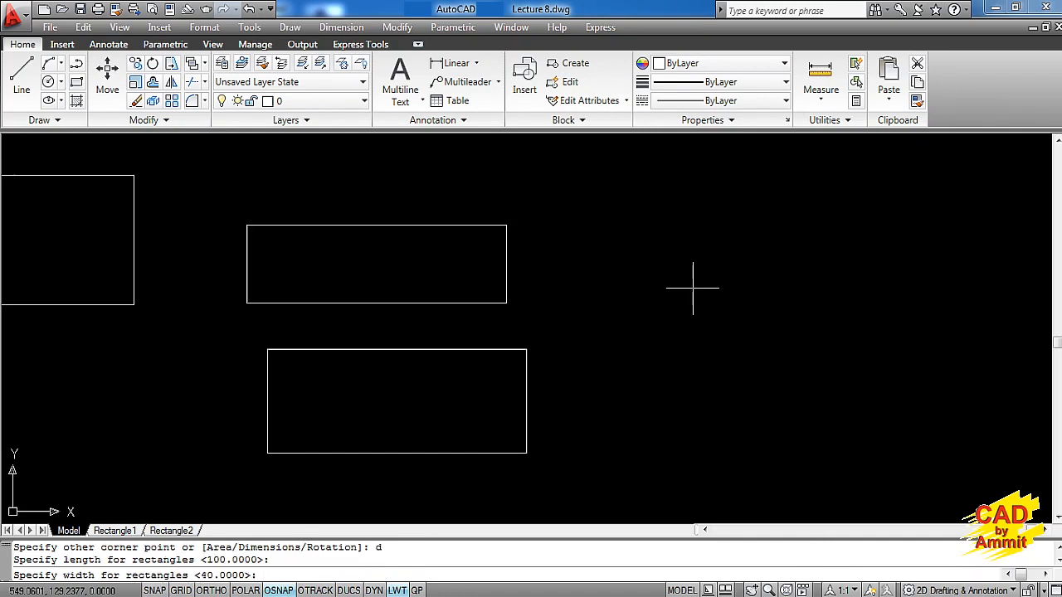
key(Return)
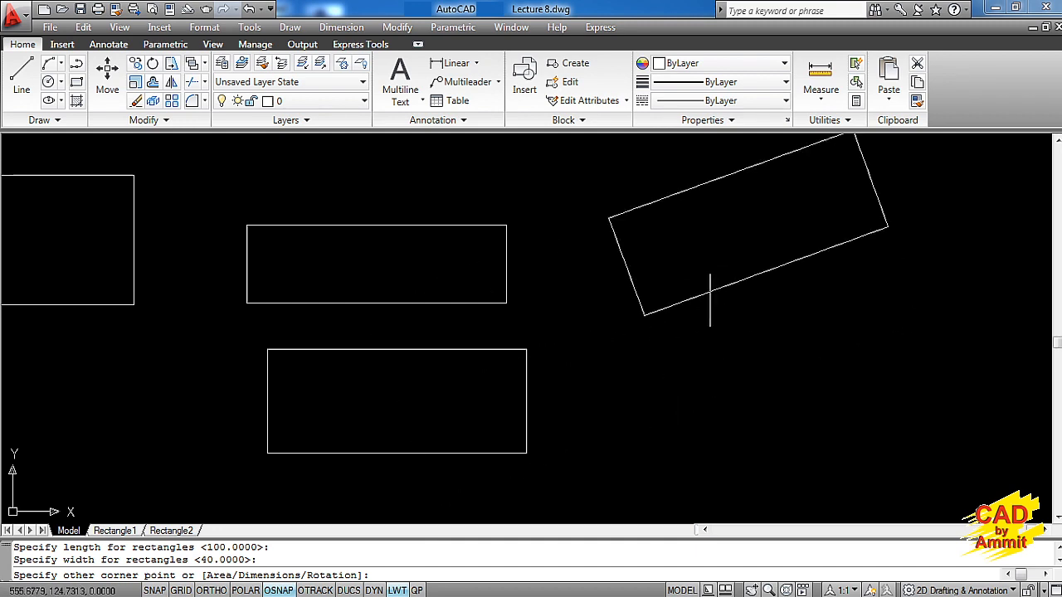
click(692, 238)
key(F8)
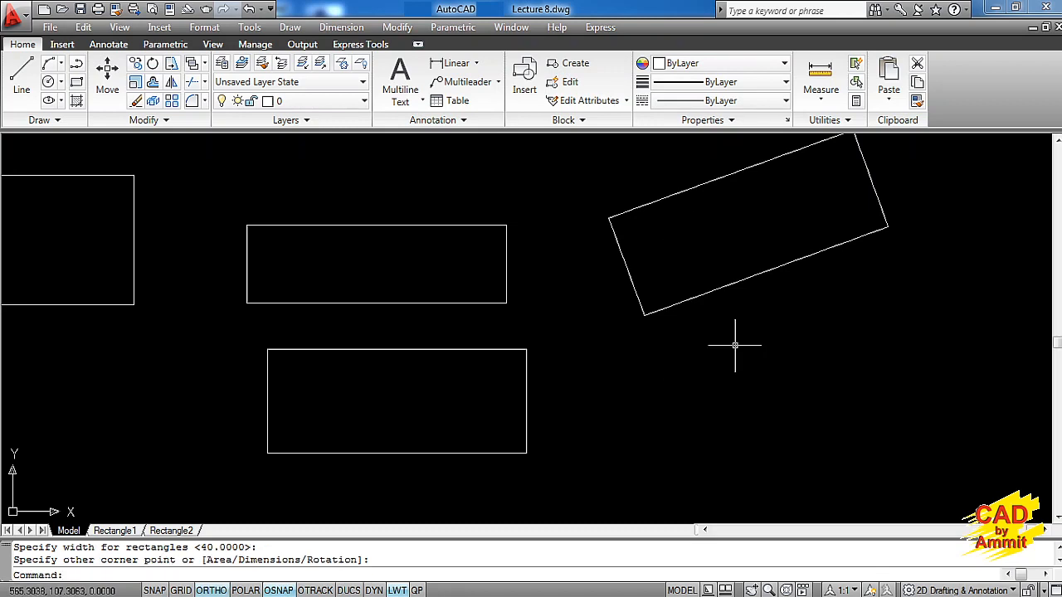